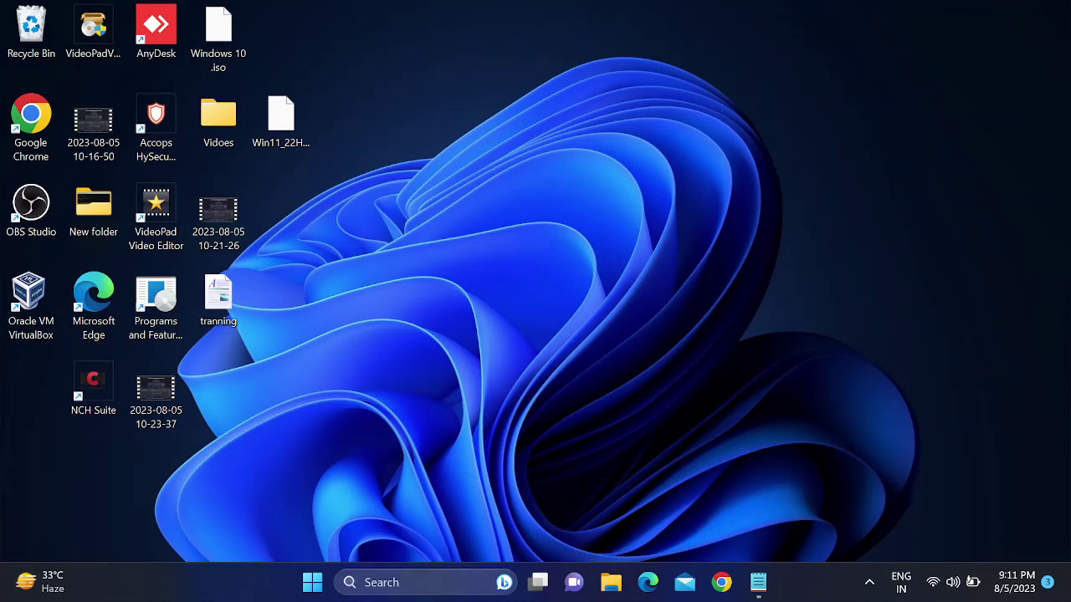
Open the Services console through the Run dialog with services.msc
{"action": "type", "text": "ru"}
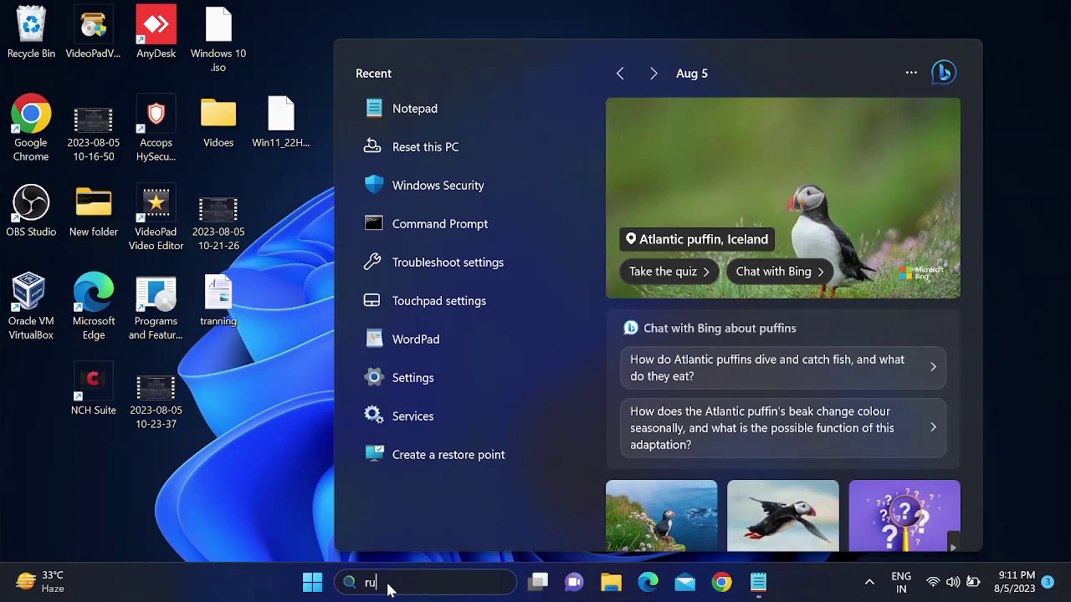
{"action": "type", "text": "n"}
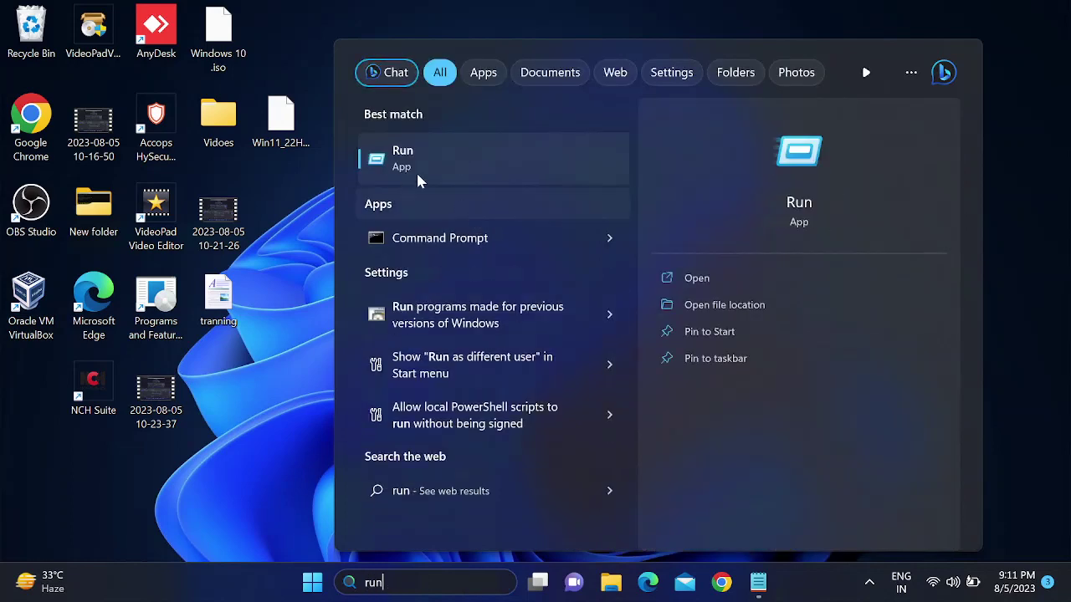
{"action": "left_click", "coordinate": [442, 170]}
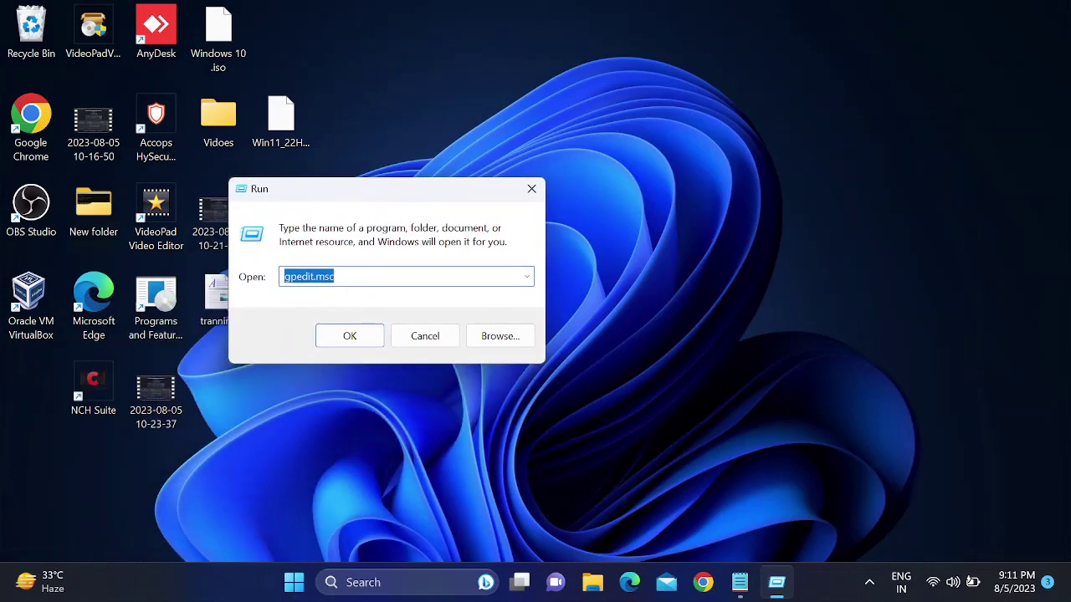
{"action": "type", "text": "services"}
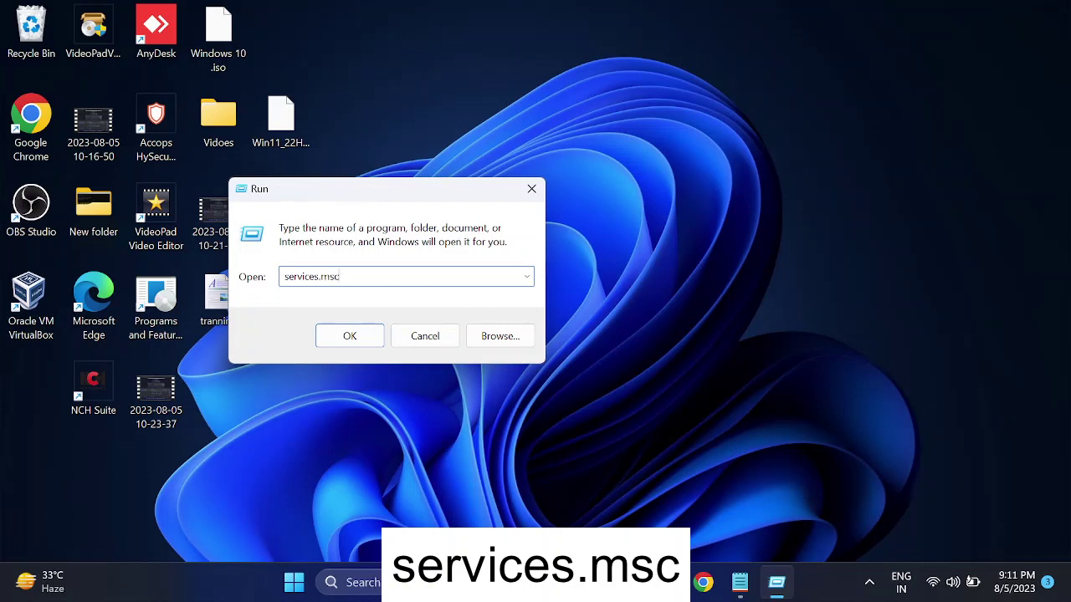
{"action": "left_click", "coordinate": [354, 337]}
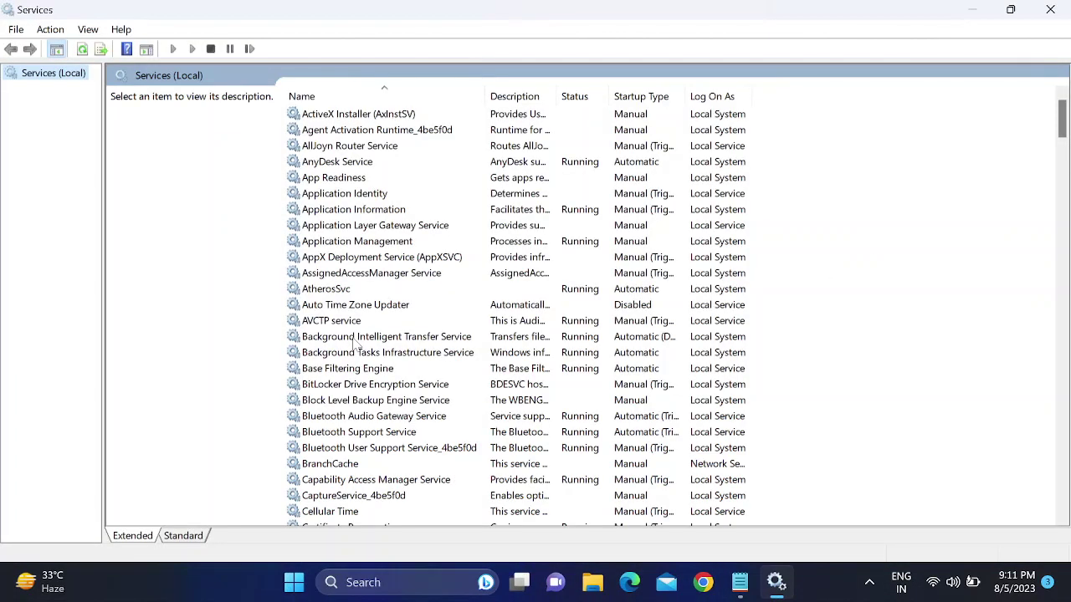
Locate and select the Windows Update service in the list of local services
{"action": "left_click", "coordinate": [350, 225]}
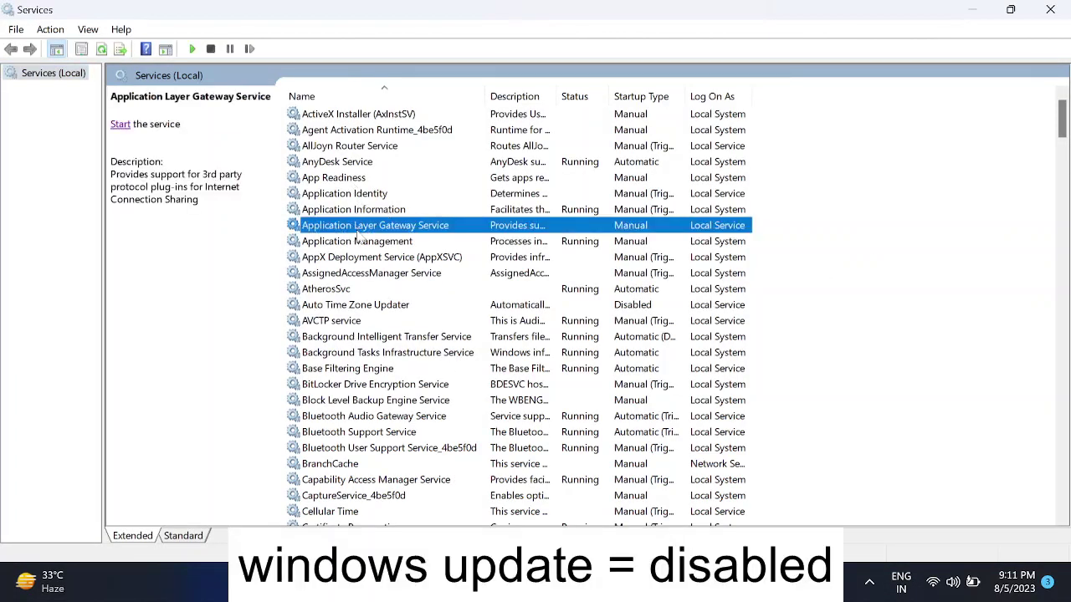
{"action": "key", "text": "w"}
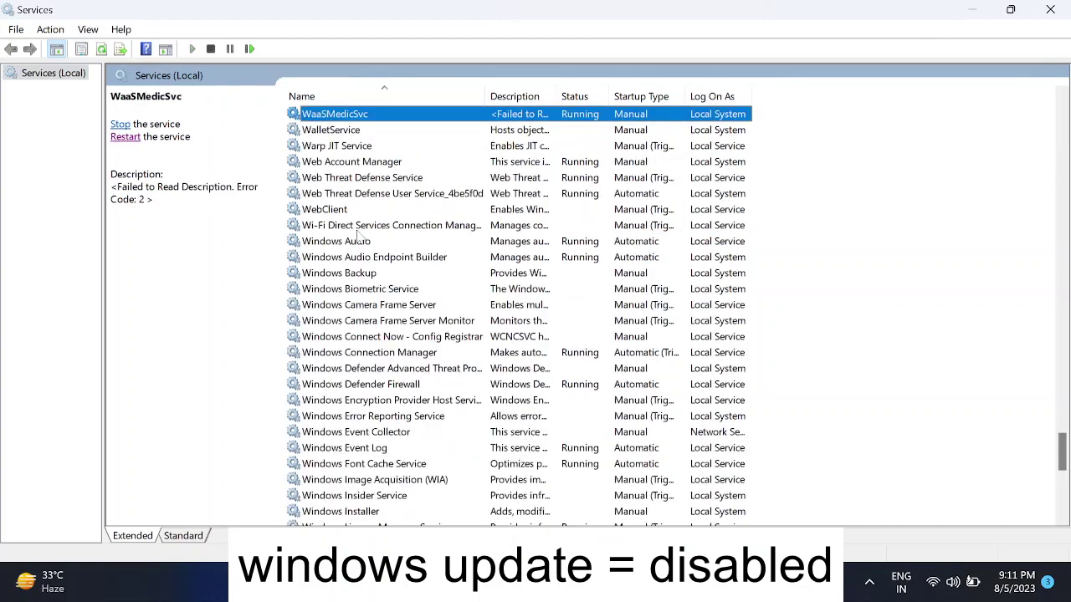
{"action": "key", "text": "Down"}
{"action": "key", "text": "Down"}
{"action": "key", "text": "Down"}
{"action": "key", "text": "Down"}
{"action": "key", "text": "Down"}
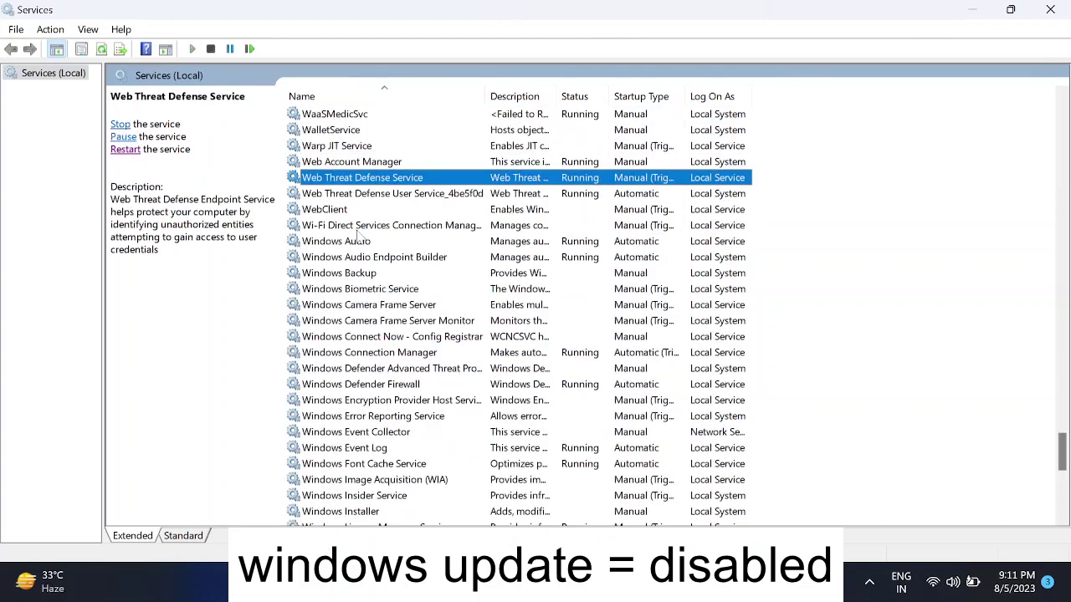
{"action": "left_click", "coordinate": [357, 227]}
{"action": "scroll", "coordinate": [368, 267], "scroll_direction": "down", "scroll_amount": 3}
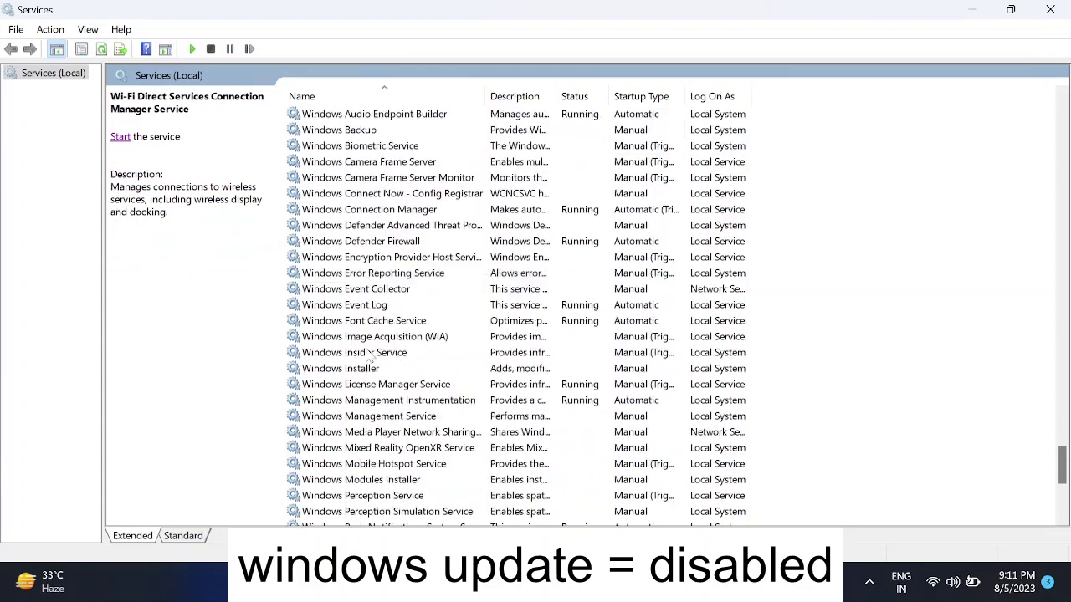
{"action": "left_click", "coordinate": [352, 369]}
{"action": "key", "text": "Down"}
{"action": "key", "text": "Down"}
{"action": "key", "text": "Down"}
{"action": "key", "text": "Down"}
{"action": "key", "text": "Down"}
{"action": "key", "text": "Down"}
{"action": "key", "text": "Down"}
{"action": "key", "text": "Down"}
{"action": "key", "text": "Down"}
{"action": "key", "text": "Down"}
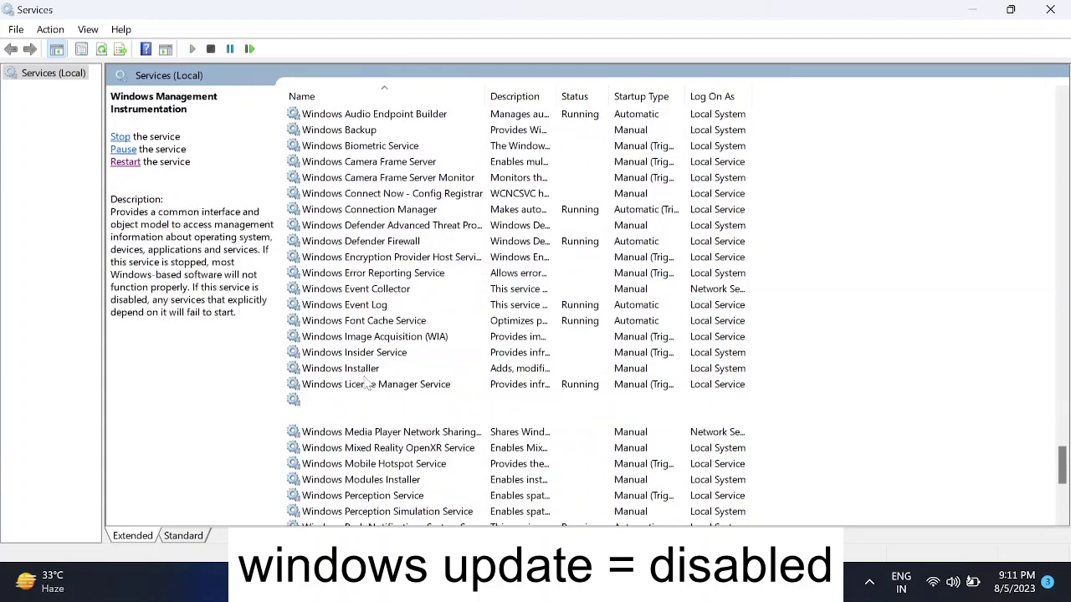
{"action": "scroll", "coordinate": [368, 383], "scroll_direction": "down", "scroll_amount": 6}
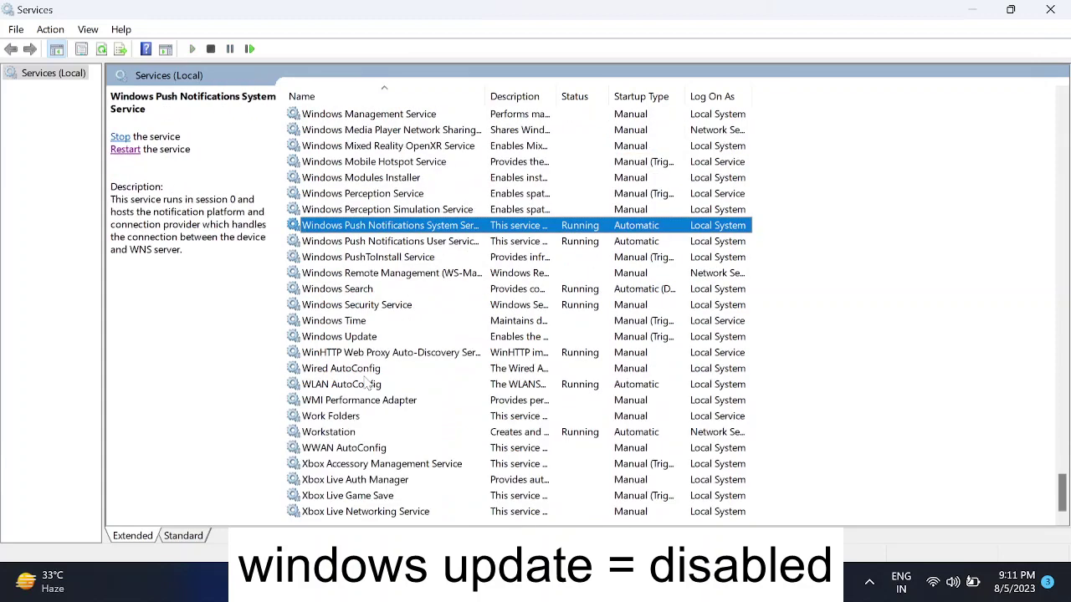
{"action": "left_click", "coordinate": [359, 338]}
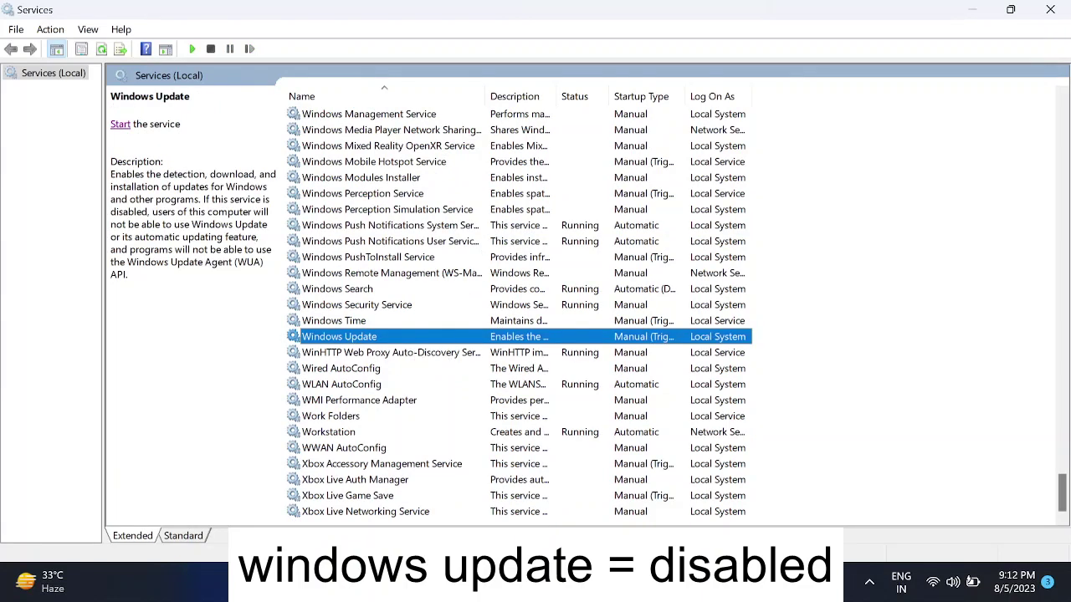
Set the Windows Update service's startup type to Disabled in its properties and apply the change
{"action": "right_click", "coordinate": [402, 340]}
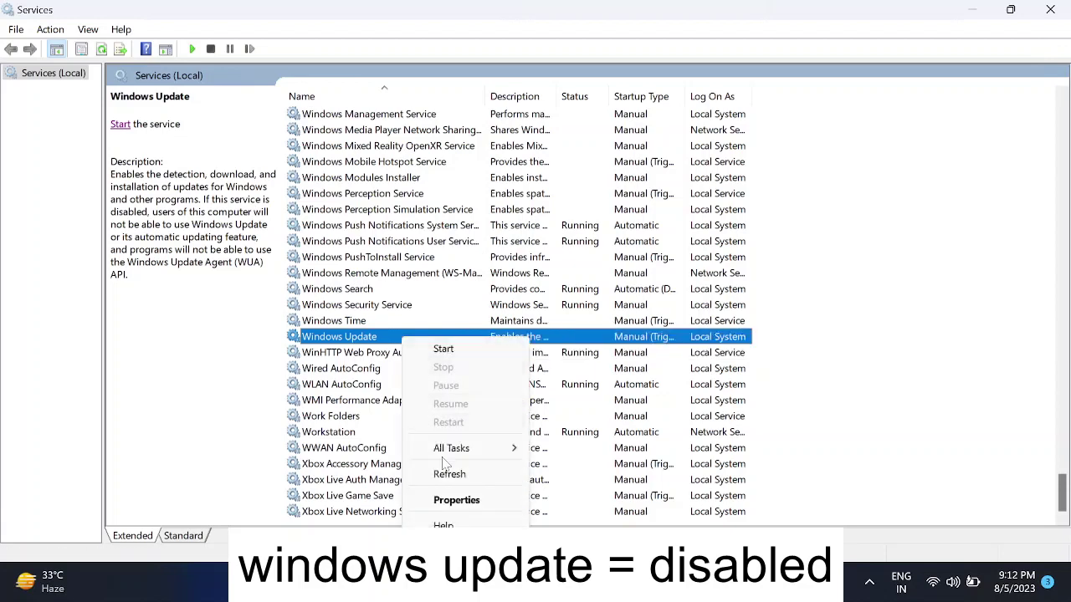
{"action": "left_click", "coordinate": [456, 500]}
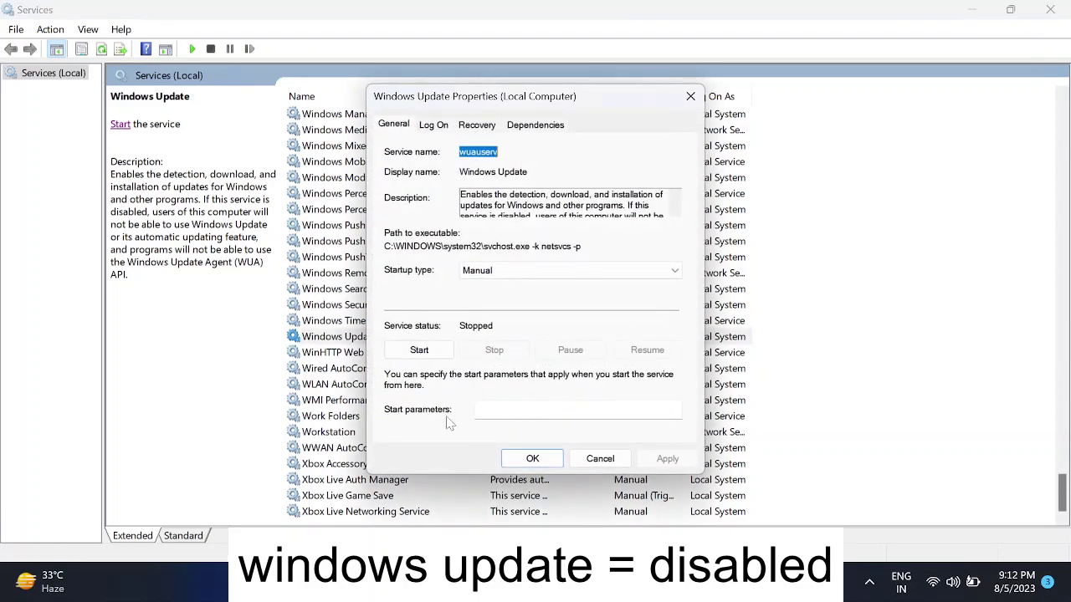
{"action": "left_click", "coordinate": [492, 272]}
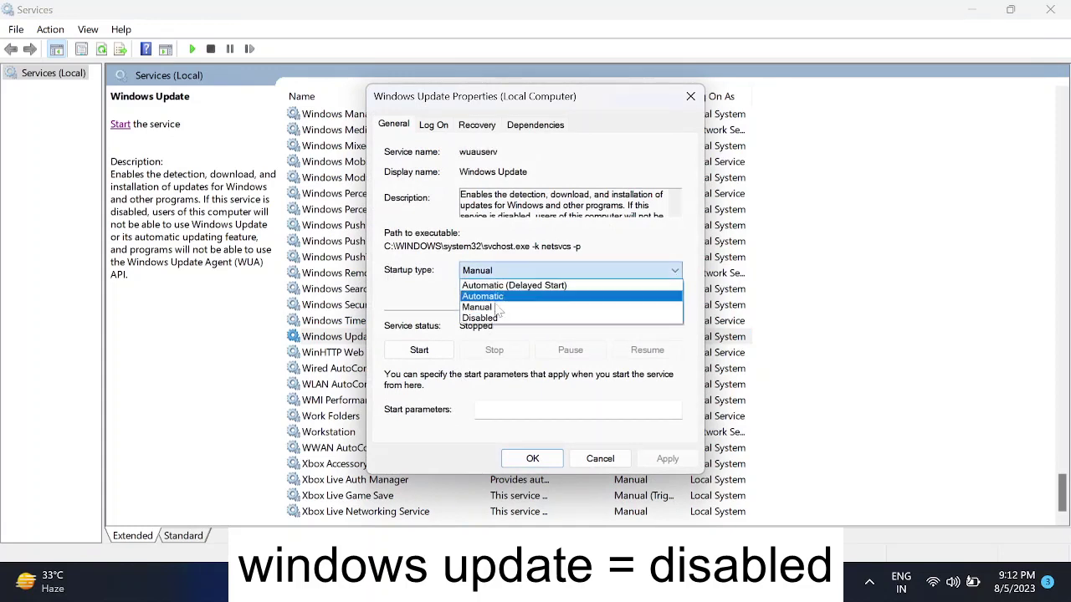
{"action": "left_click", "coordinate": [491, 318]}
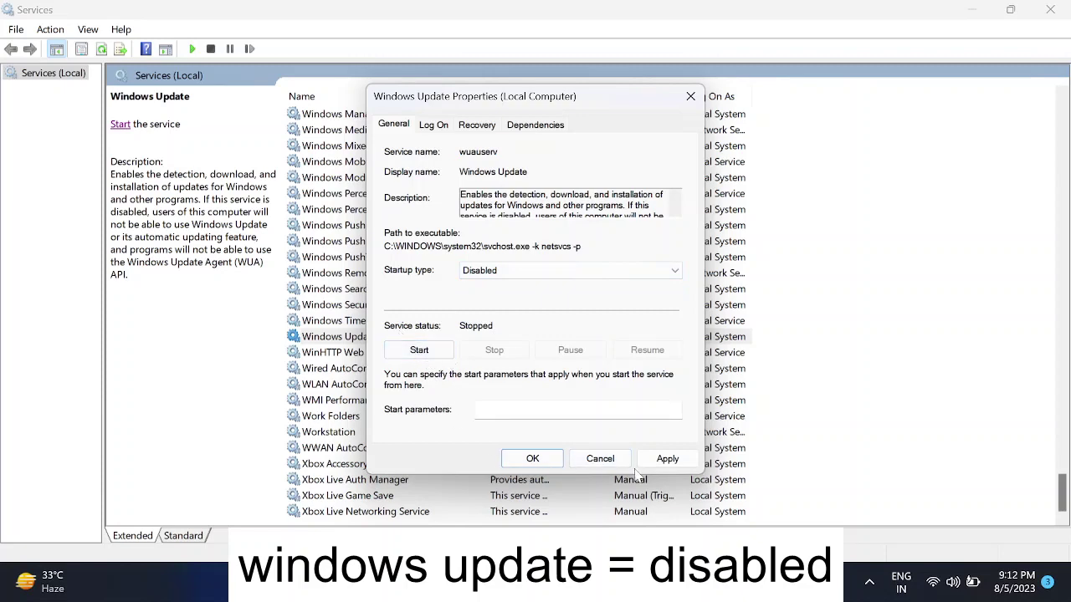
{"action": "left_click", "coordinate": [661, 459]}
{"action": "left_click", "coordinate": [540, 460]}
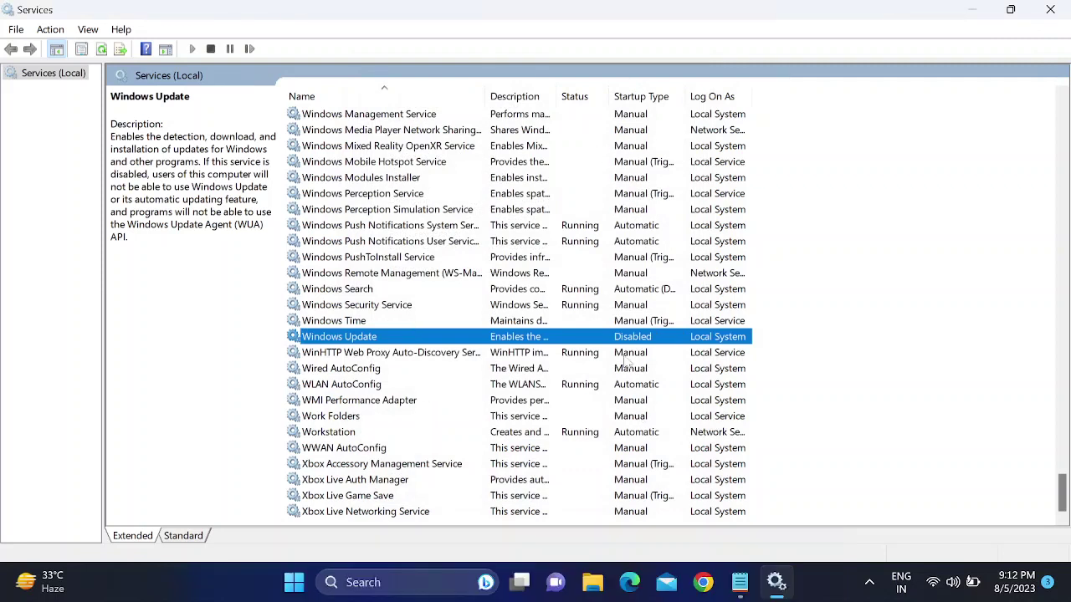
Reopen the Windows Update service's properties and review the available startup type options
{"action": "left_click", "coordinate": [408, 352]}
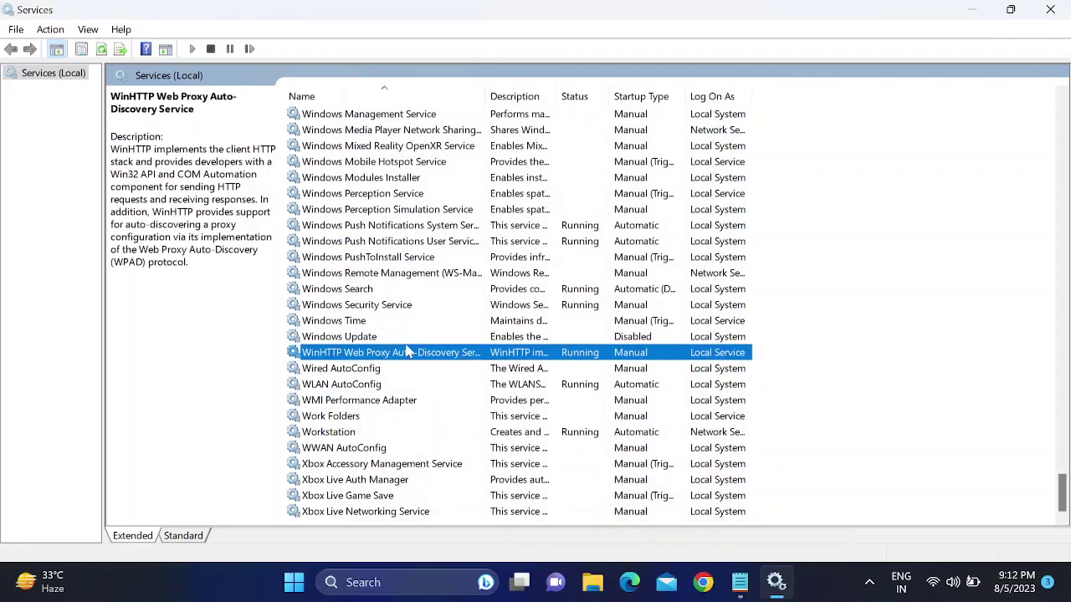
{"action": "left_click", "coordinate": [377, 337]}
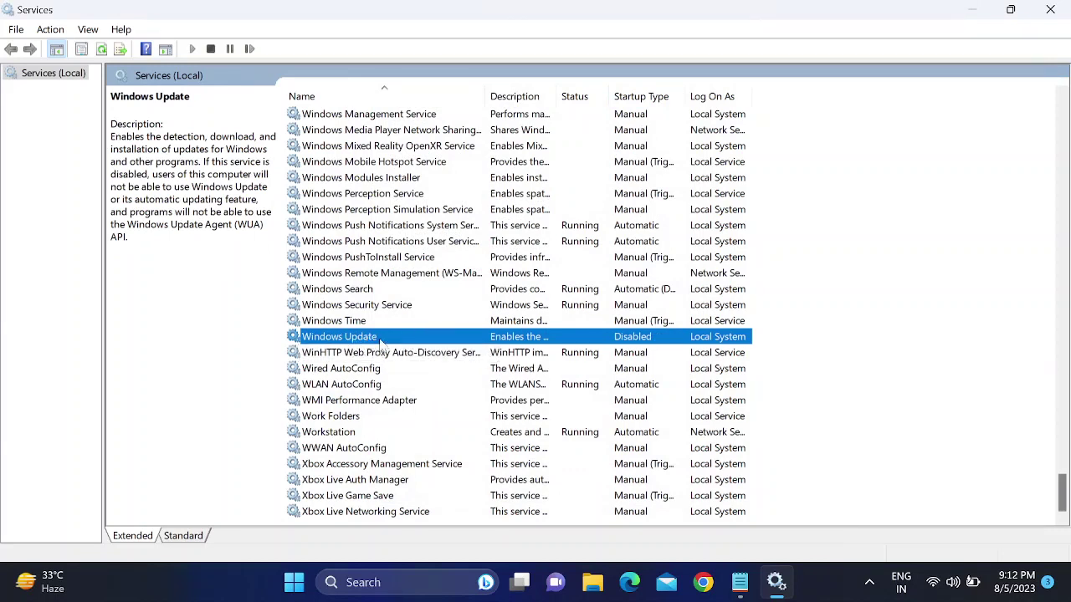
{"action": "right_click", "coordinate": [397, 338]}
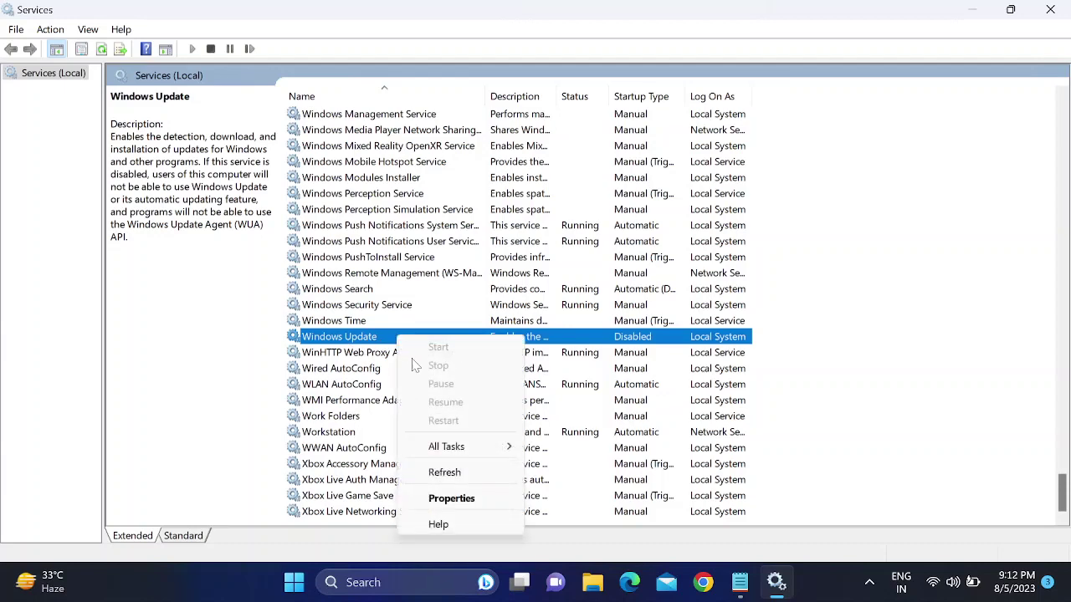
{"action": "left_click", "coordinate": [445, 496]}
{"action": "left_click", "coordinate": [511, 272]}
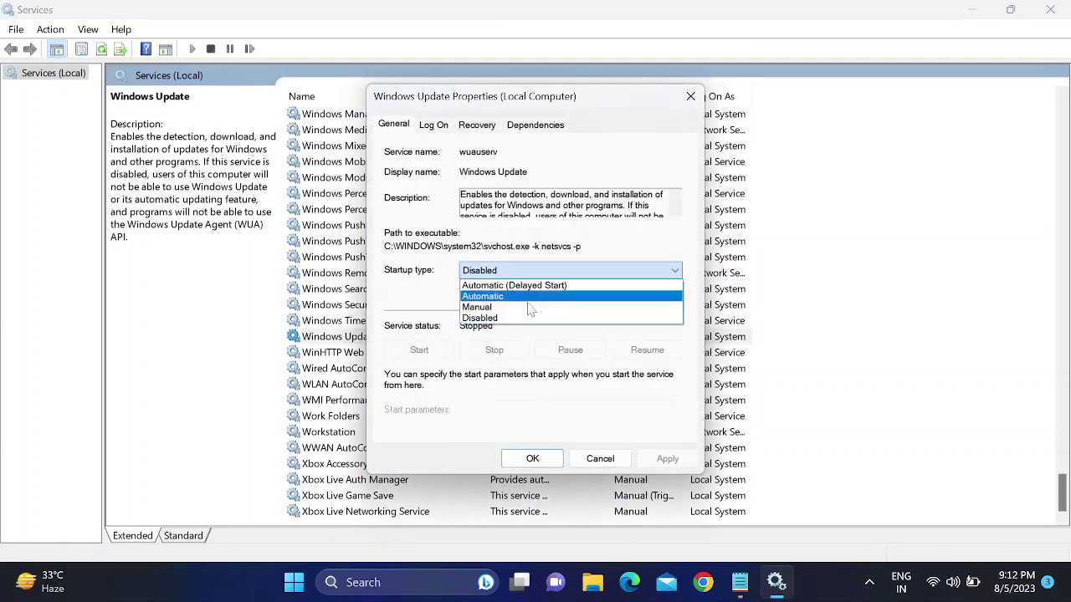
{"action": "left_click", "coordinate": [594, 465]}
Switch to Windows Settings and view the Windows Update page
{"action": "left_click", "coordinate": [291, 583]}
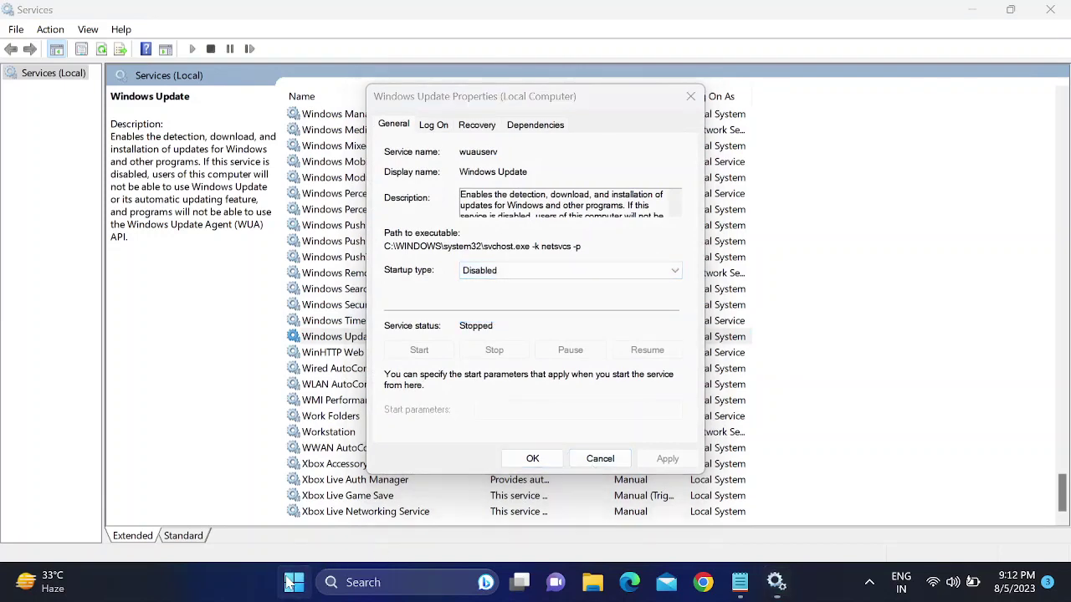
{"action": "left_click", "coordinate": [736, 209]}
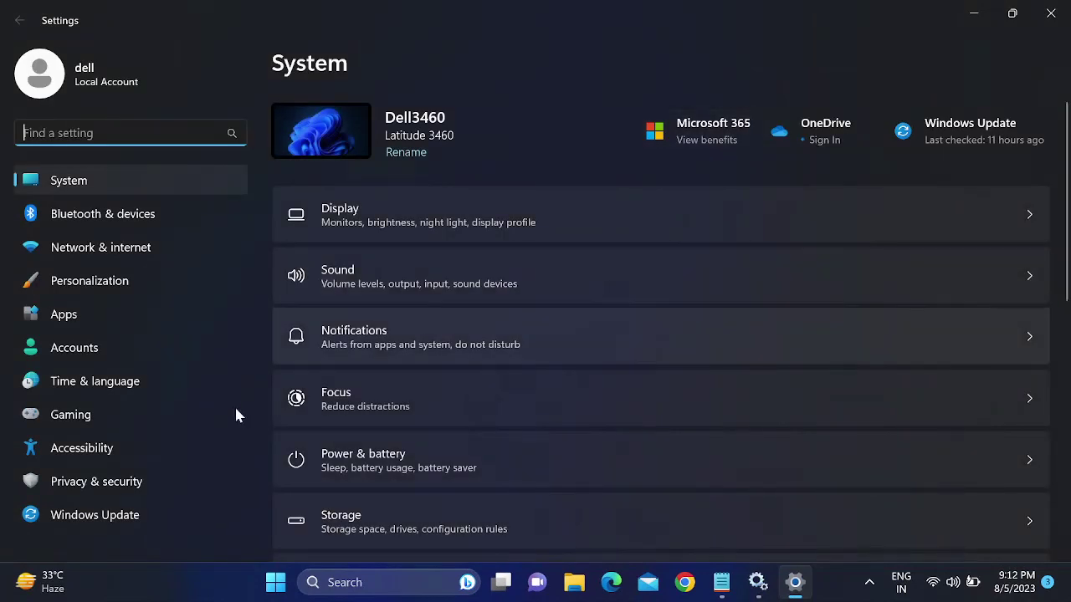
{"action": "left_click", "coordinate": [124, 521]}
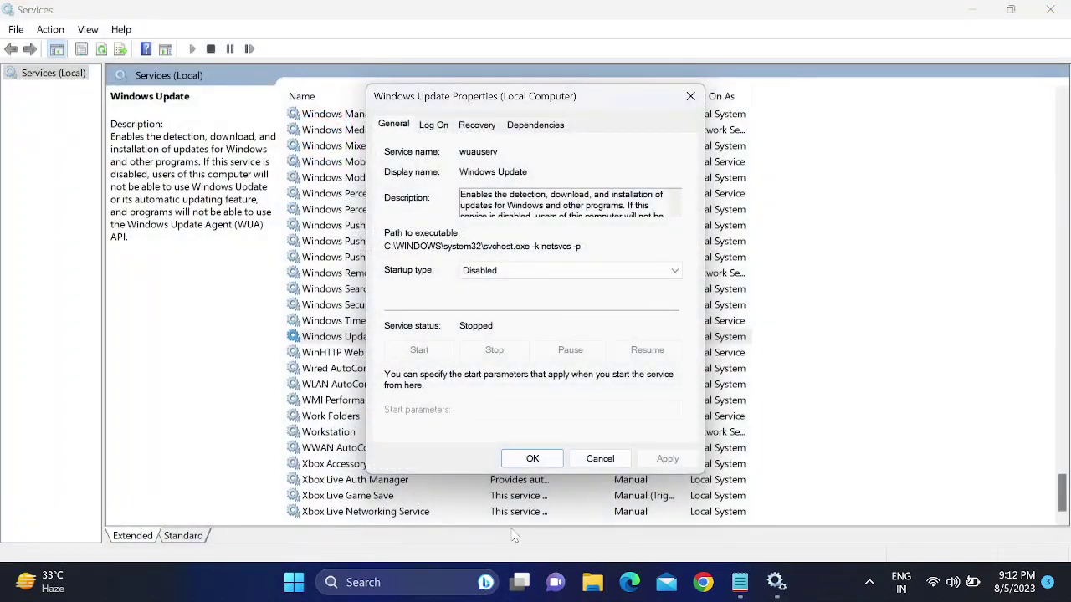
Dismiss the Windows Update service's properties without changes and close the Services console
{"action": "left_click", "coordinate": [600, 459]}
{"action": "left_click", "coordinate": [407, 338]}
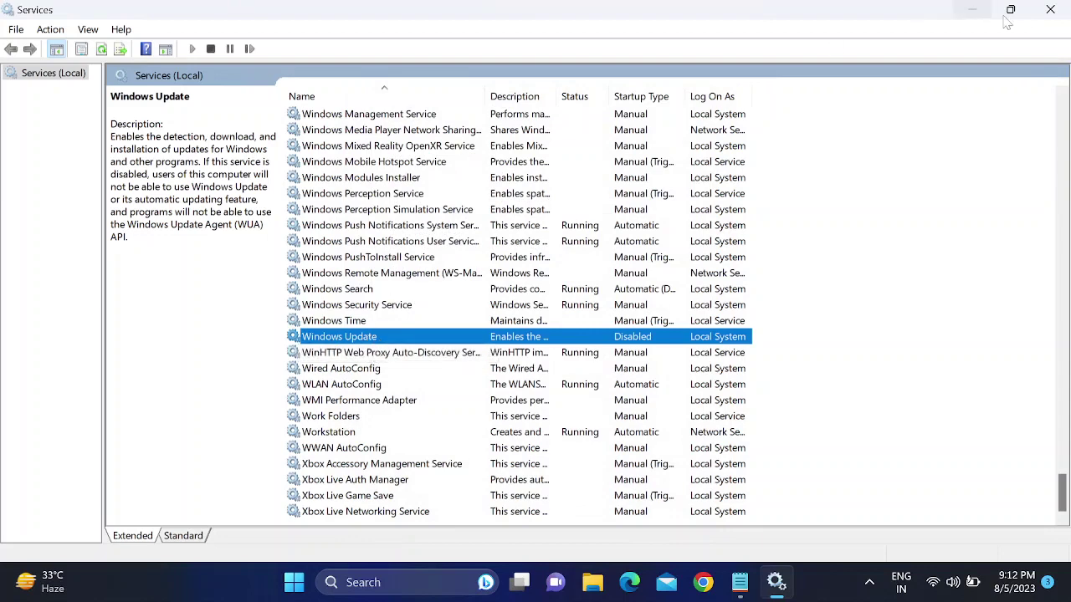
{"action": "left_click", "coordinate": [1050, 9]}
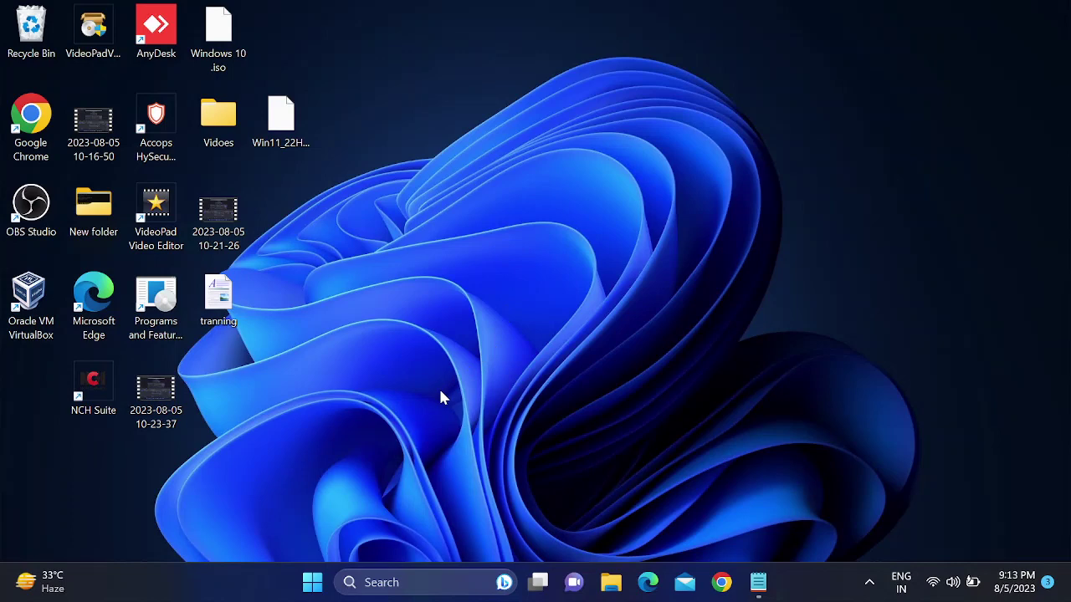
Open the Local Group Policy Editor through the Run dialog with gpedit.msc
{"action": "key", "text": "super+r"}
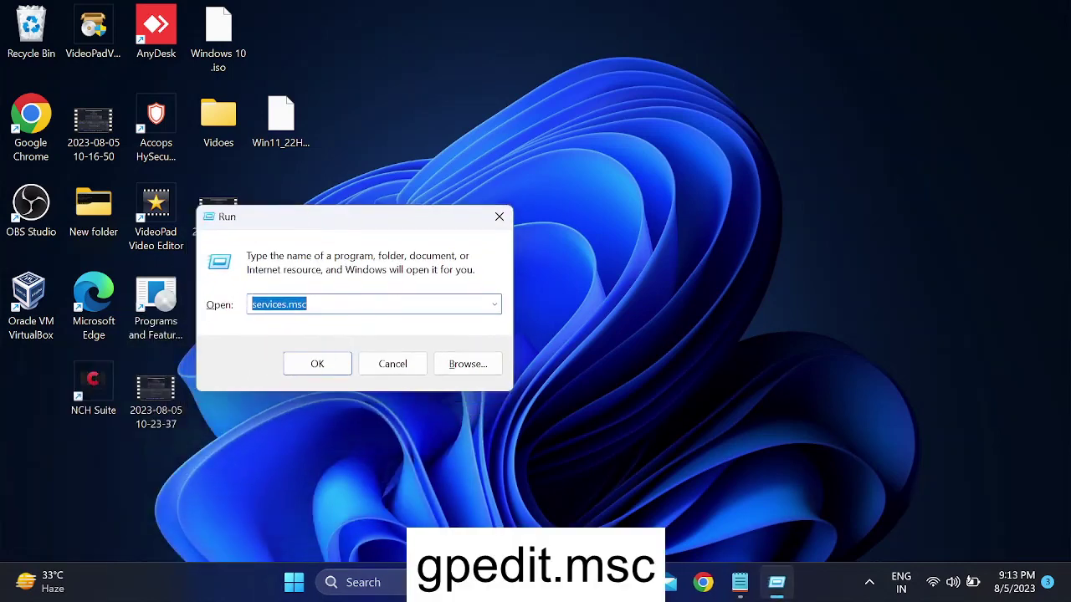
{"action": "type", "text": "gp"}
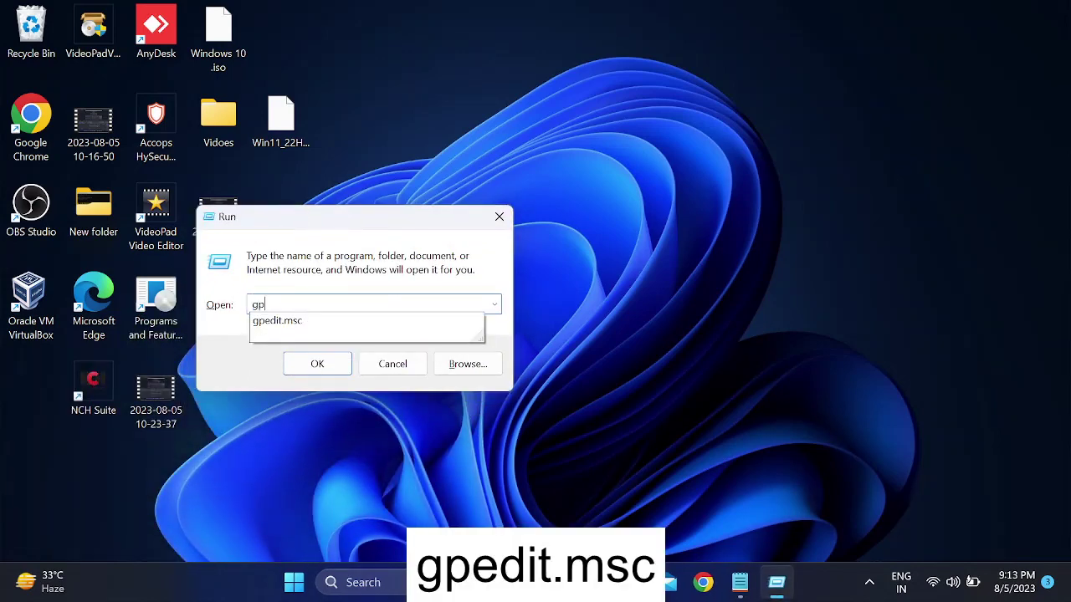
{"action": "left_click", "coordinate": [324, 327]}
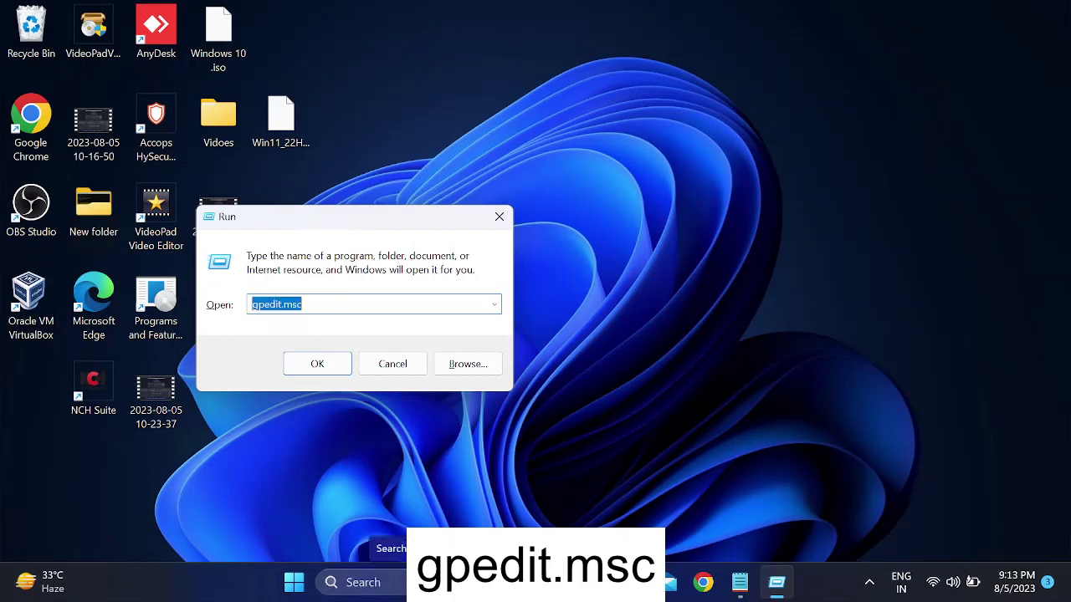
{"action": "left_click", "coordinate": [322, 364]}
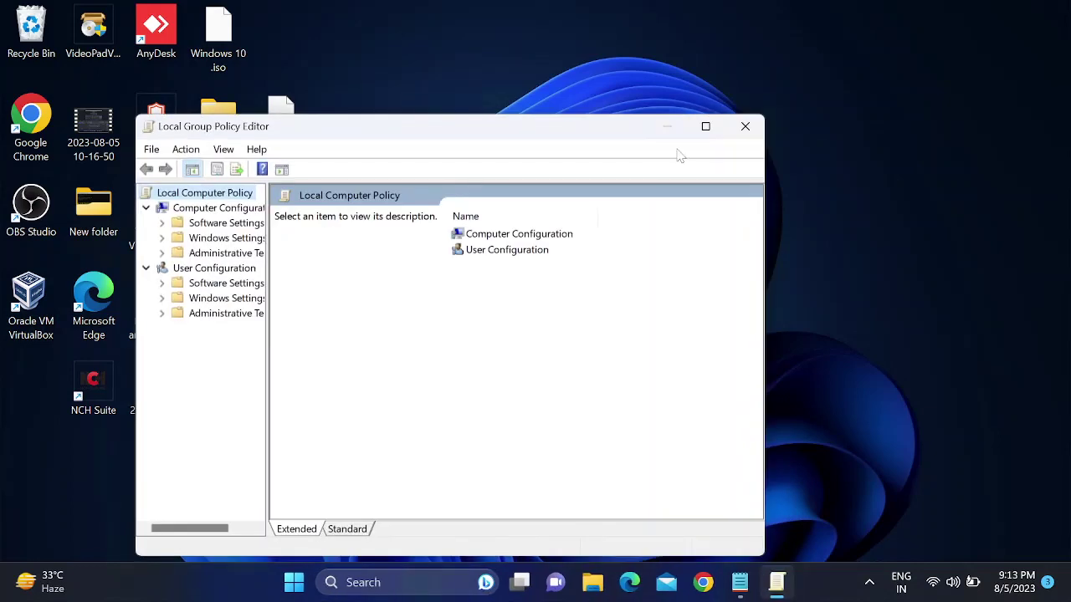
Widen the policy editor's console tree so full folder names fit, and reposition the window on the desktop
{"action": "left_click_drag", "start_coordinate": [264, 344], "coordinate": [391, 331]}
{"action": "left_click_drag", "start_coordinate": [434, 137], "coordinate": [481, 77]}
{"action": "left_click_drag", "start_coordinate": [392, 80], "coordinate": [399, 148]}
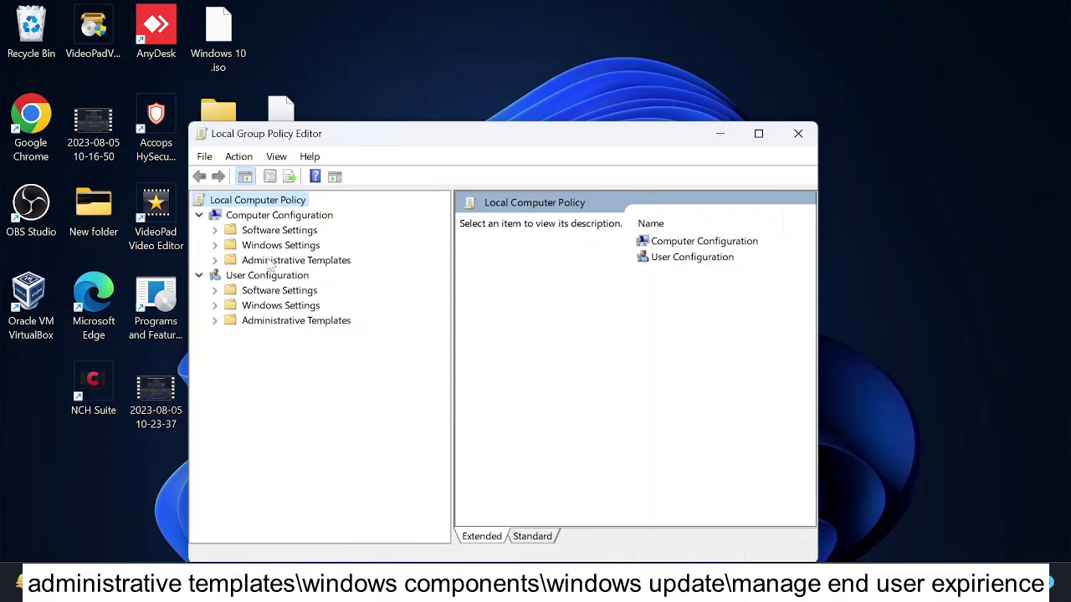
Under Computer Configuration, expand Administrative Templates, Windows Components and the Windows Update folder
{"action": "double_click", "coordinate": [264, 263]}
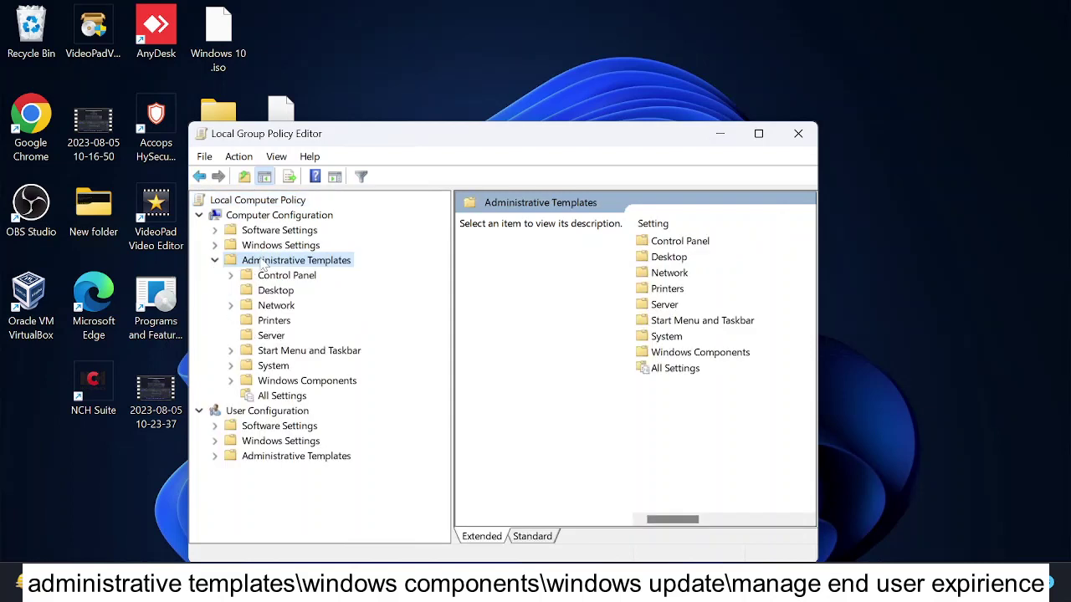
{"action": "double_click", "coordinate": [270, 383]}
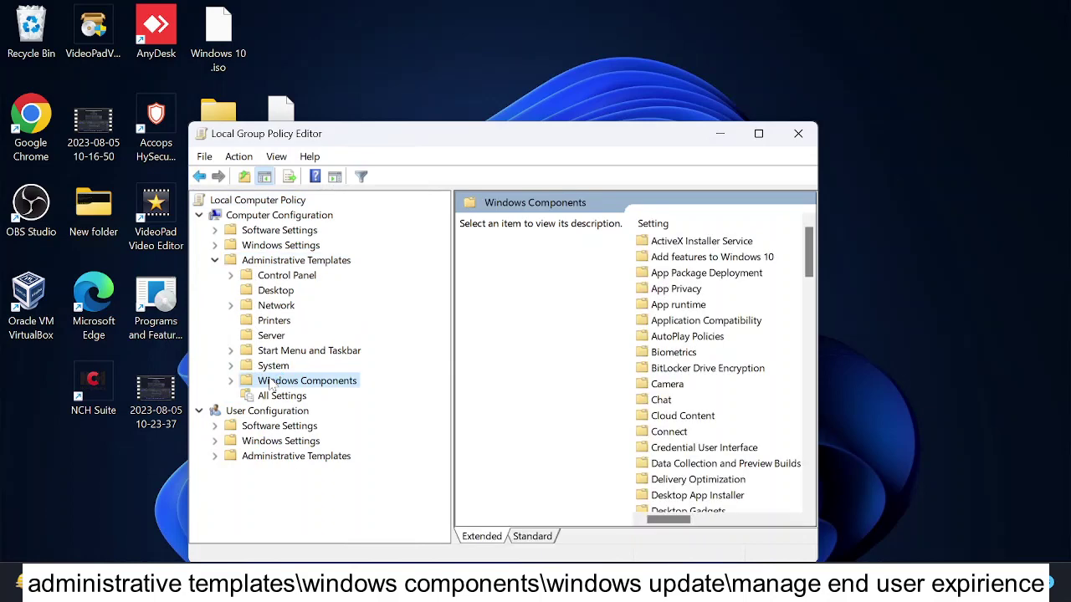
{"action": "left_click_drag", "start_coordinate": [442, 269], "coordinate": [443, 483]}
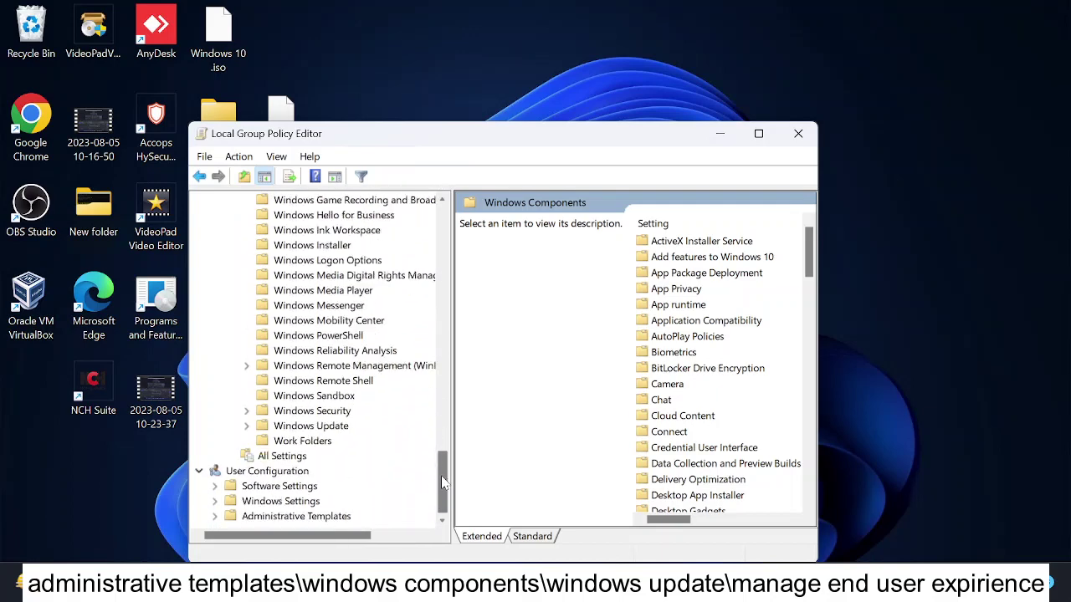
{"action": "double_click", "coordinate": [301, 426]}
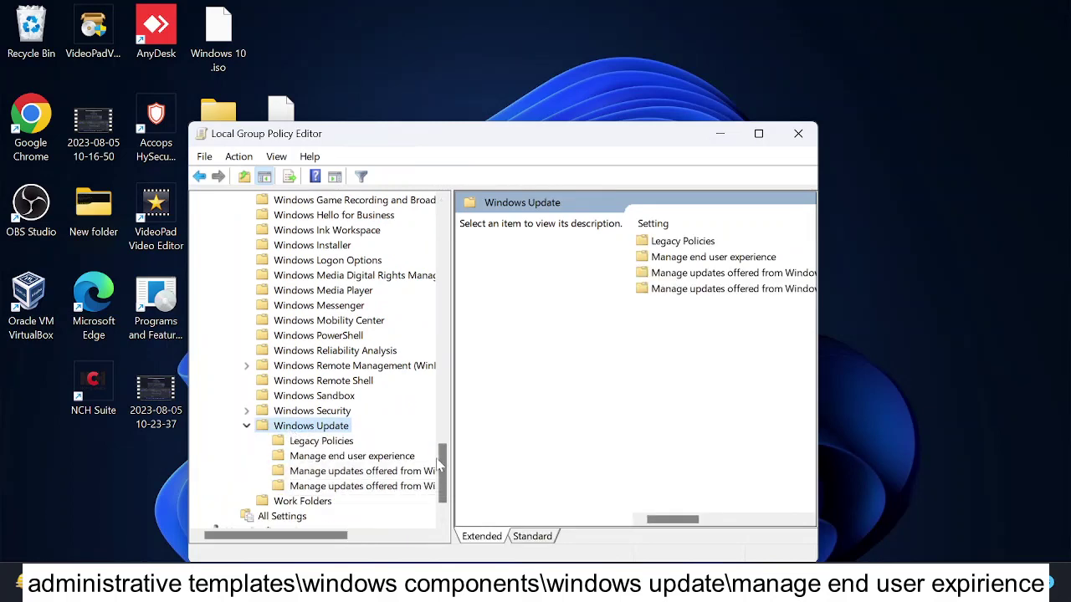
Open the Manage end user experience folder under Windows Update, then reposition and widen the editor window to show the State and Comment columns
{"action": "left_click_drag", "start_coordinate": [440, 464], "coordinate": [442, 478]}
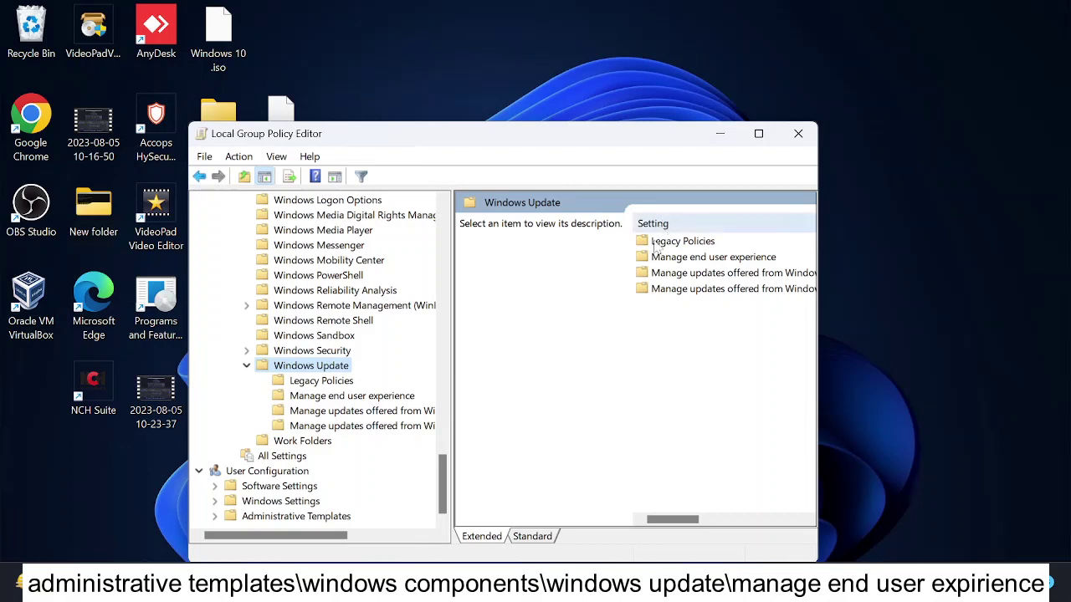
{"action": "left_click", "coordinate": [343, 396]}
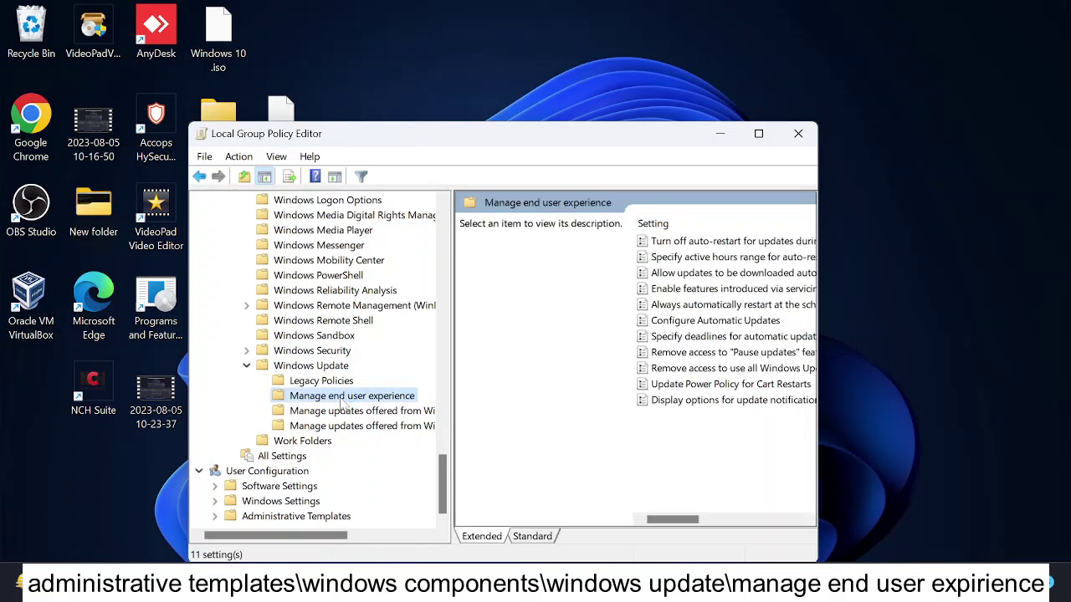
{"action": "left_click_drag", "start_coordinate": [825, 229], "coordinate": [1001, 230]}
{"action": "left_click_drag", "start_coordinate": [783, 134], "coordinate": [638, 85]}
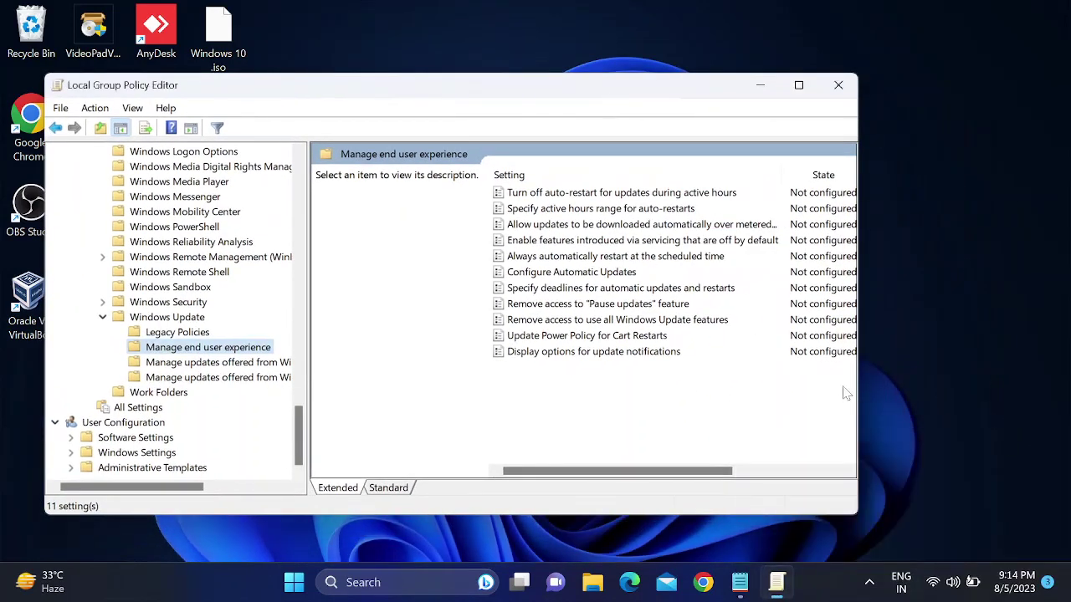
{"action": "left_click_drag", "start_coordinate": [864, 311], "coordinate": [1007, 301]}
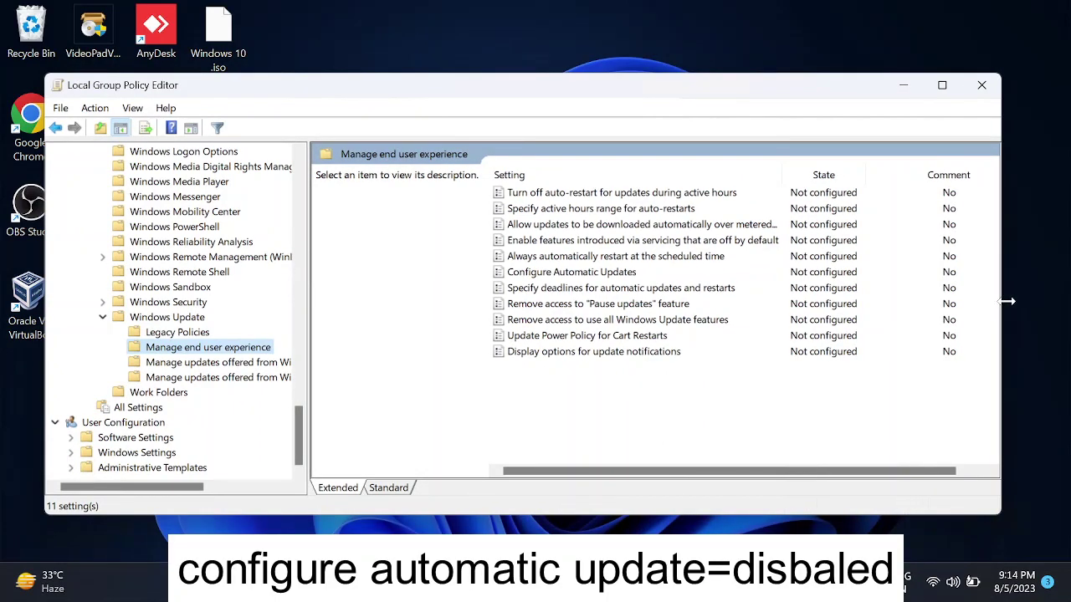
Open the Configure Automatic Updates policy and set it to Disabled
{"action": "left_click", "coordinate": [548, 275]}
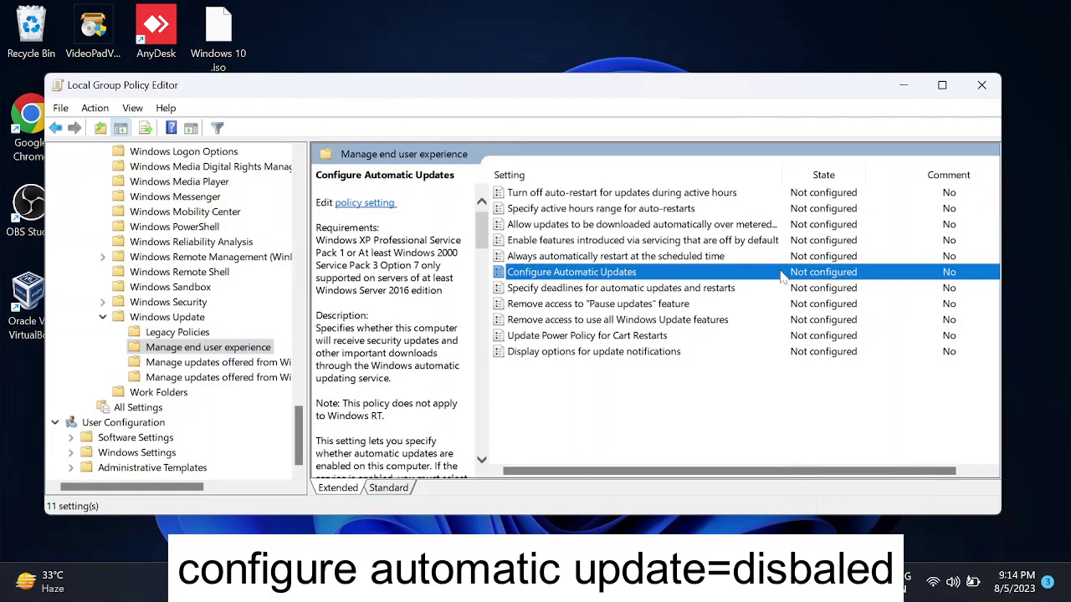
{"action": "double_click", "coordinate": [595, 275]}
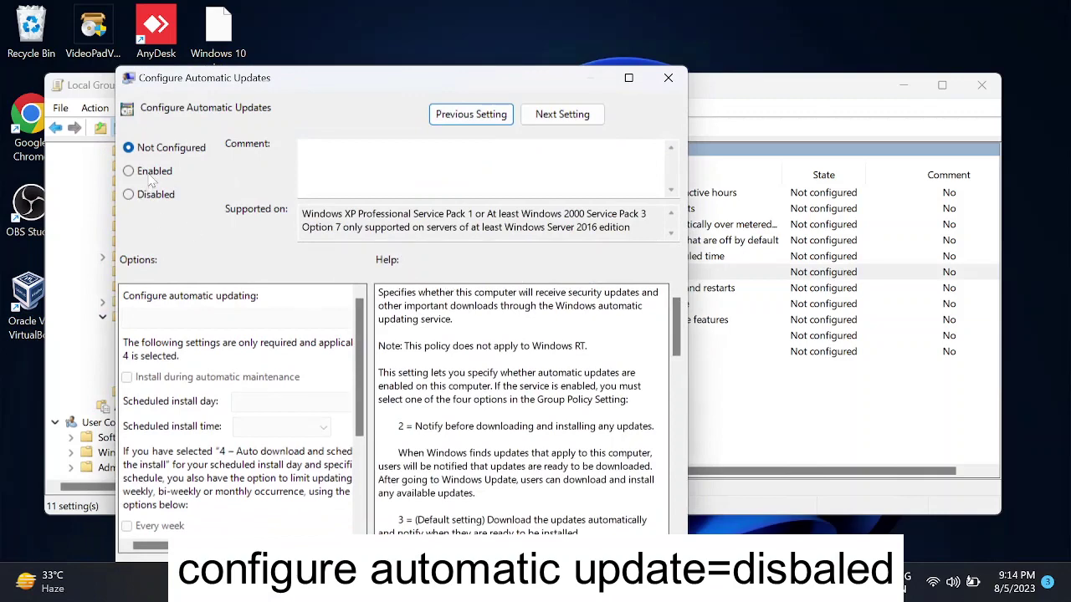
{"action": "left_click", "coordinate": [150, 174]}
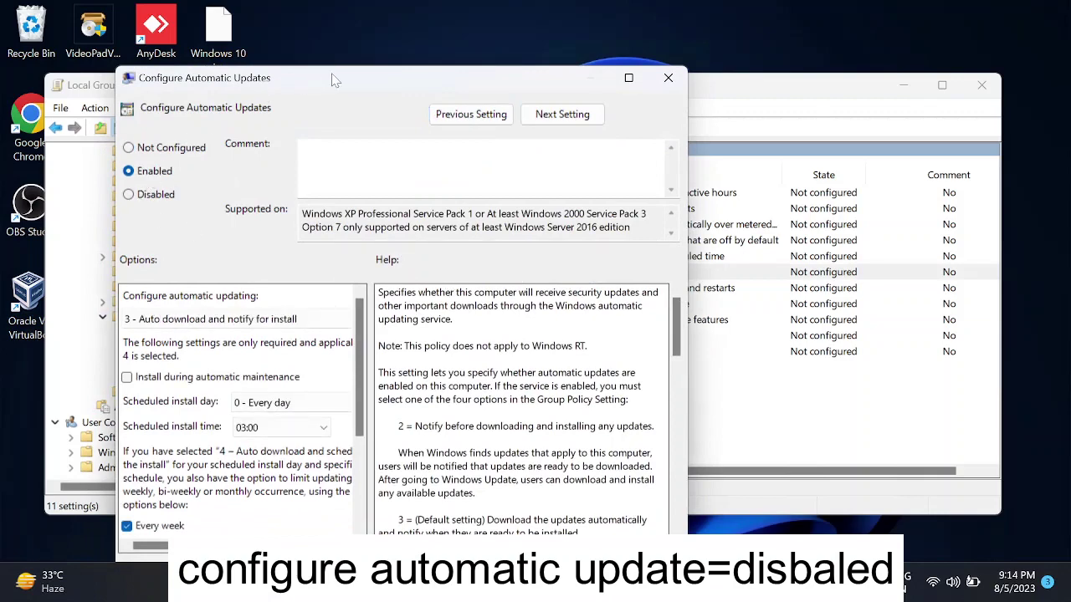
{"action": "left_click_drag", "start_coordinate": [333, 80], "coordinate": [333, 56]}
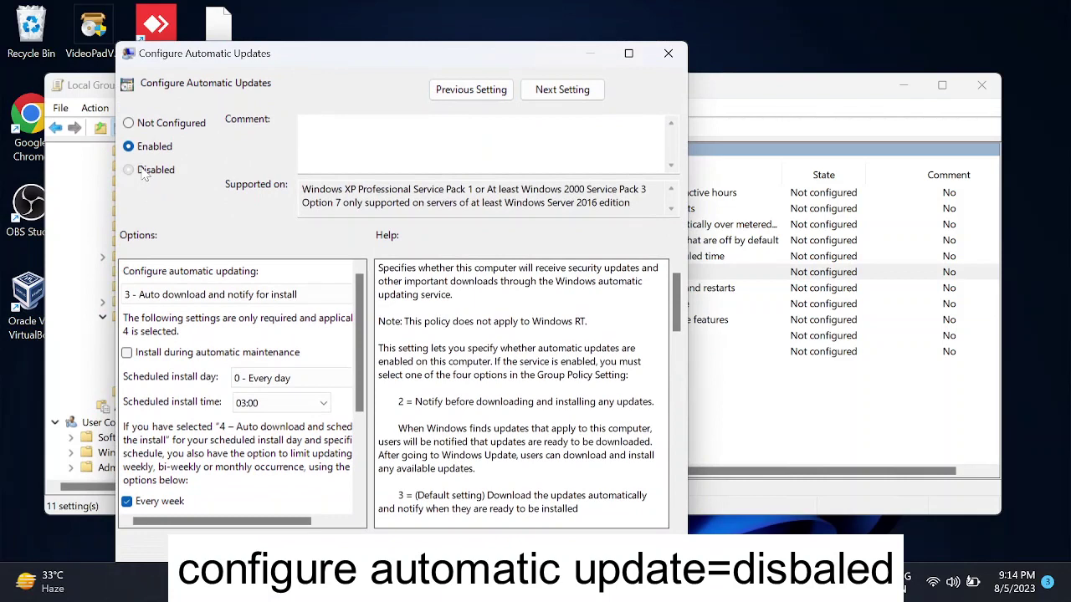
{"action": "left_click", "coordinate": [144, 171]}
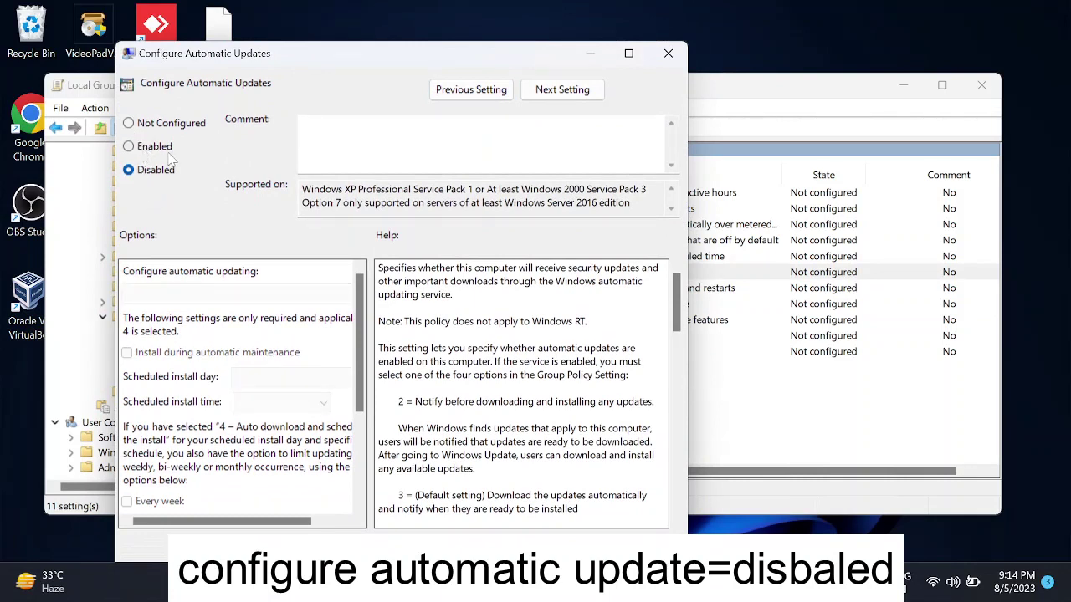
{"action": "left_click", "coordinate": [146, 148]}
{"action": "left_click", "coordinate": [192, 296]}
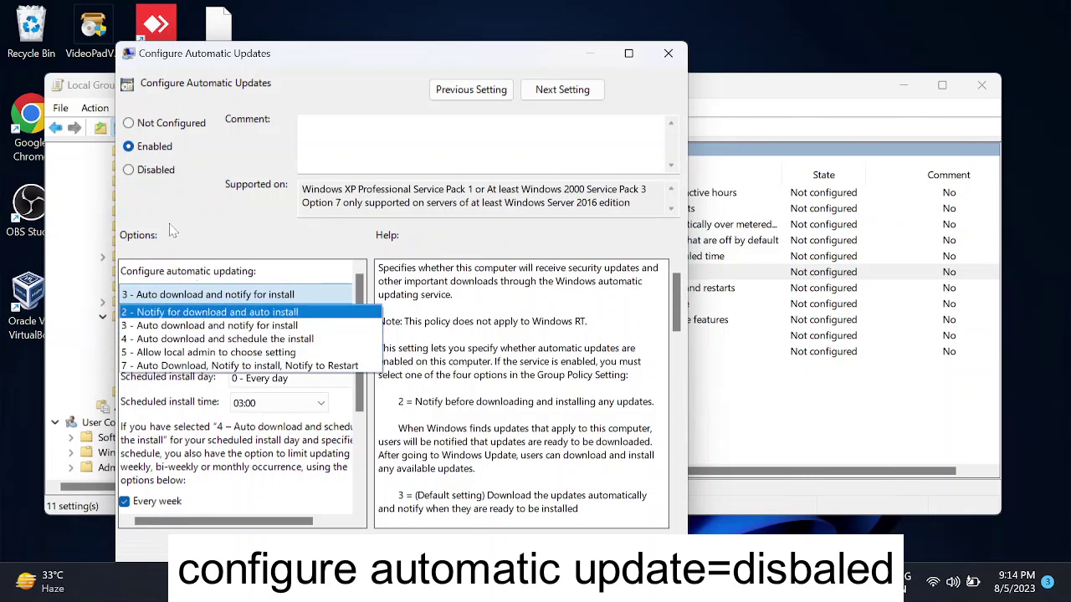
{"action": "left_click", "coordinate": [156, 174]}
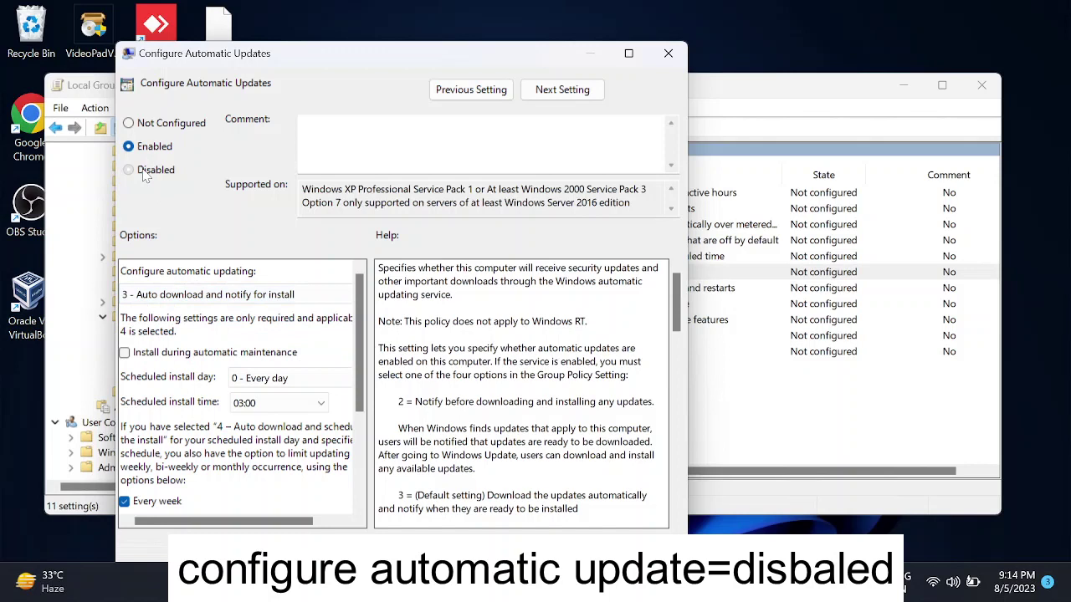
{"action": "left_click", "coordinate": [146, 172]}
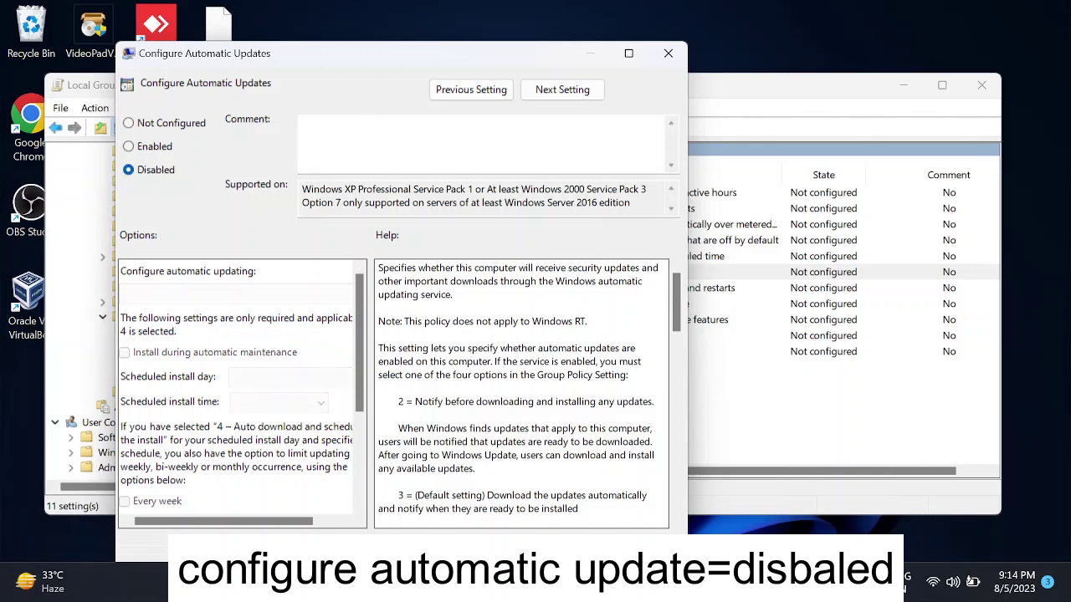
Confirm the Configure Automatic Updates policy change and close the Local Group Policy Editor
{"action": "left_click", "coordinate": [513, 552]}
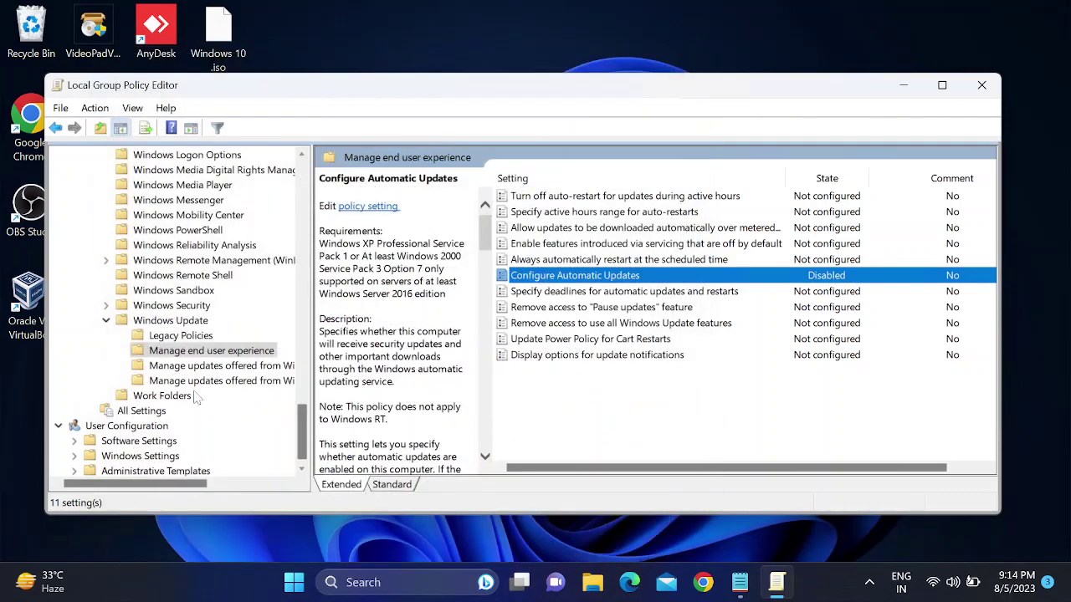
{"action": "left_click", "coordinate": [106, 321]}
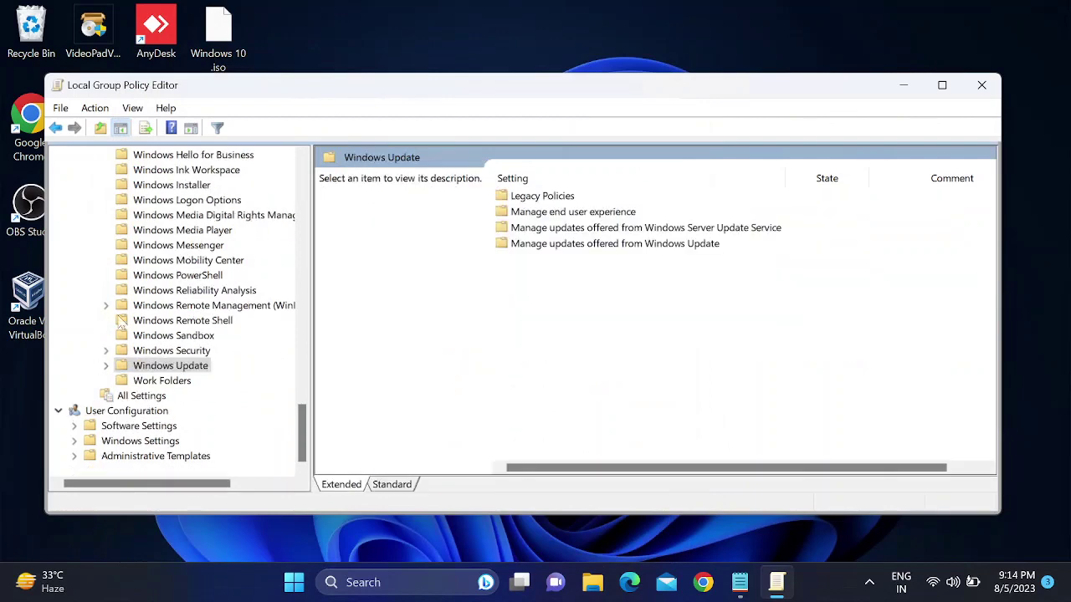
{"action": "left_click", "coordinate": [981, 85]}
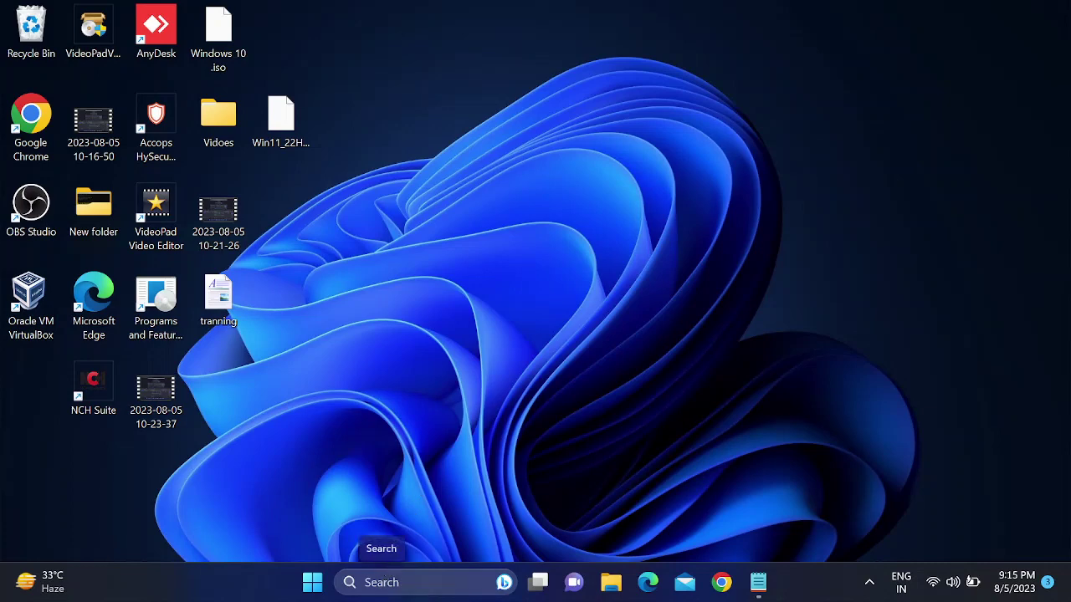
Search Windows for the Registry Editor and run it as administrator
{"action": "left_click", "coordinate": [385, 584]}
{"action": "type", "text": "regi"}
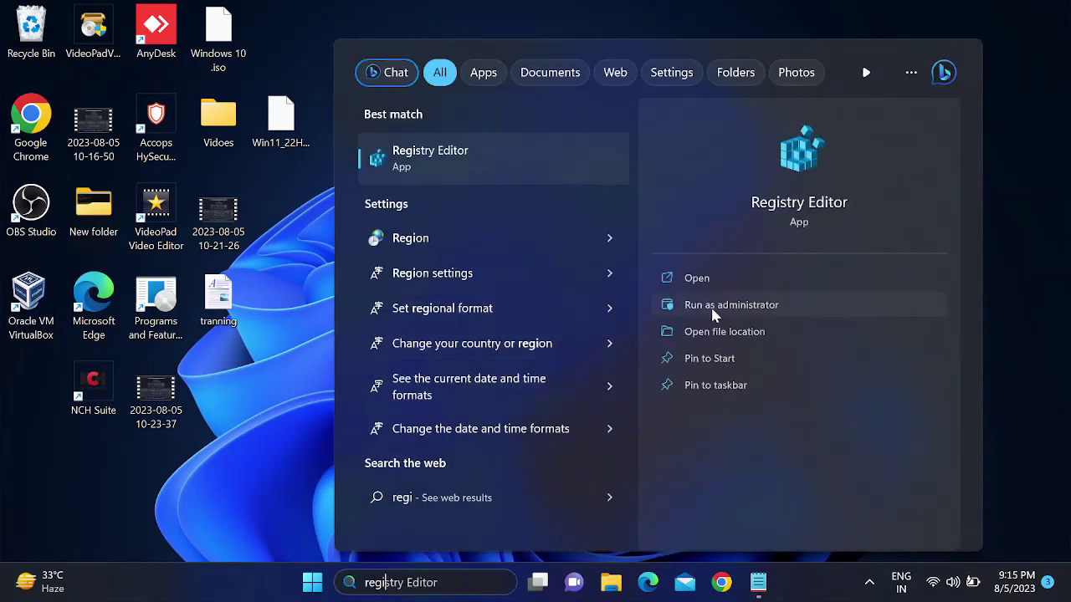
{"action": "left_click", "coordinate": [715, 306]}
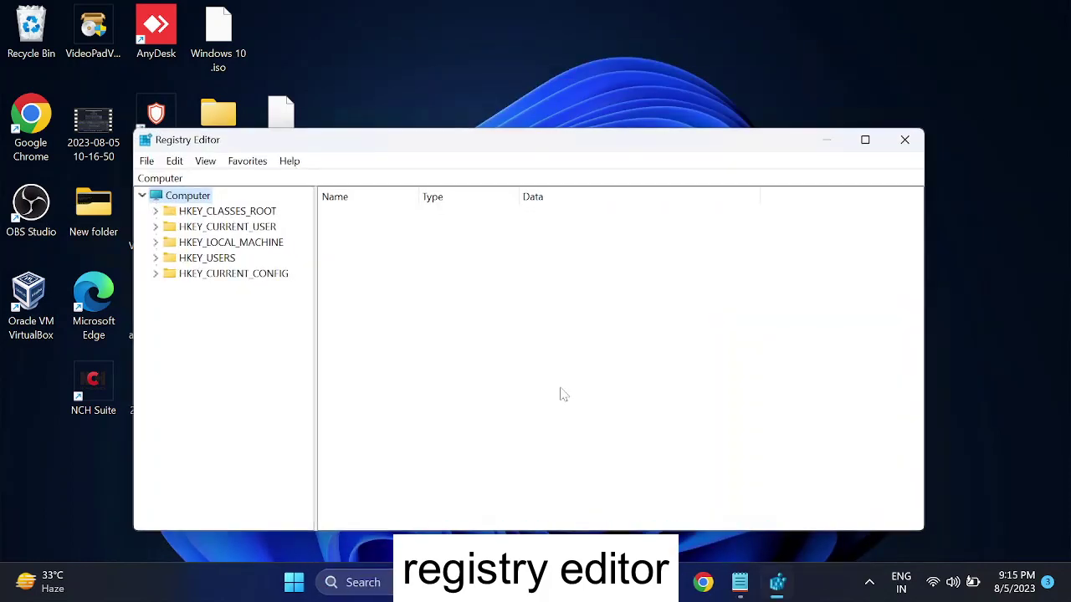
Review the registry path in the Notepad notes by highlighting Computer\HKEY_LOCAL_MACHINE\SOFTWARE\Policies\Microsoft, then minimize Notepad
{"action": "left_click", "coordinate": [740, 582]}
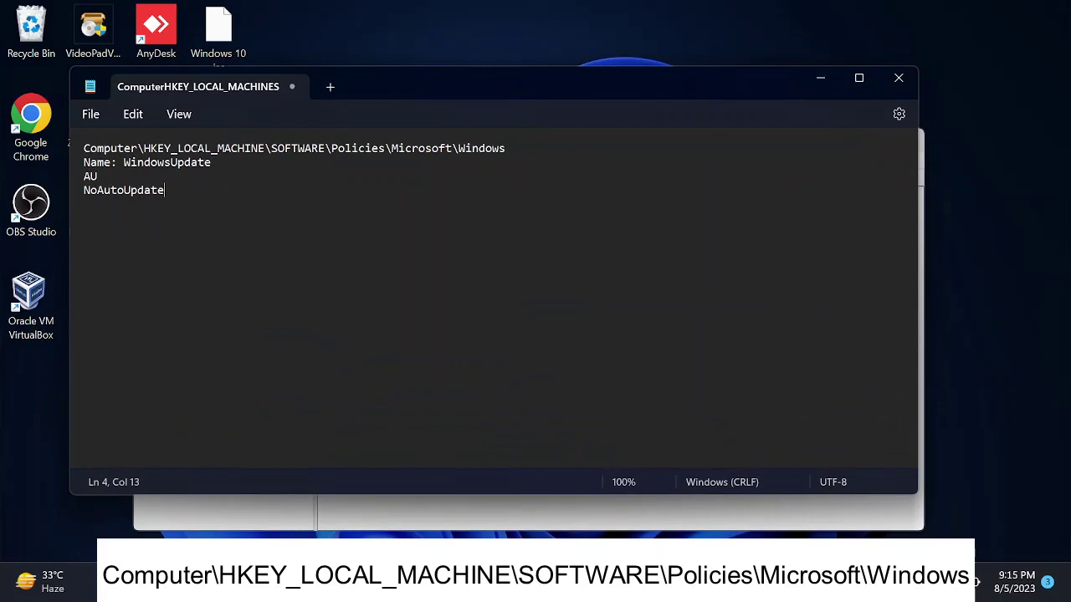
{"action": "key", "text": "ctrl+Home"}
{"action": "key", "text": "shift+Right"}
{"action": "key", "text": "shift+Right"}
{"action": "key", "text": "shift+Right"}
{"action": "key", "text": "shift+Right"}
{"action": "key", "text": "shift+Right"}
{"action": "key", "text": "shift+Right"}
{"action": "key", "text": "shift+Right"}
{"action": "key", "text": "shift+Right"}
{"action": "key", "text": "shift+Right"}
{"action": "key", "text": "shift+Right"}
{"action": "key", "text": "shift+Right"}
{"action": "key", "text": "shift+Right"}
{"action": "key", "text": "shift+Right"}
{"action": "key", "text": "shift+Right"}
{"action": "key", "text": "shift+Right"}
{"action": "key", "text": "shift+Right"}
{"action": "key", "text": "shift+Right"}
{"action": "key", "text": "shift+Right"}
{"action": "key", "text": "shift+Right"}
{"action": "key", "text": "shift+Right"}
{"action": "key", "text": "shift+Right"}
{"action": "key", "text": "shift+Right"}
{"action": "key", "text": "shift+Right"}
{"action": "key", "text": "shift+Right"}
{"action": "key", "text": "shift+Right"}
{"action": "key", "text": "shift+Right"}
{"action": "key", "text": "shift+Right"}
{"action": "key", "text": "shift+Right"}
{"action": "key", "text": "shift+Right"}
{"action": "key", "text": "shift+Right"}
{"action": "key", "text": "shift+Right"}
{"action": "key", "text": "shift+Right"}
{"action": "key", "text": "shift+Right"}
{"action": "key", "text": "shift+Right"}
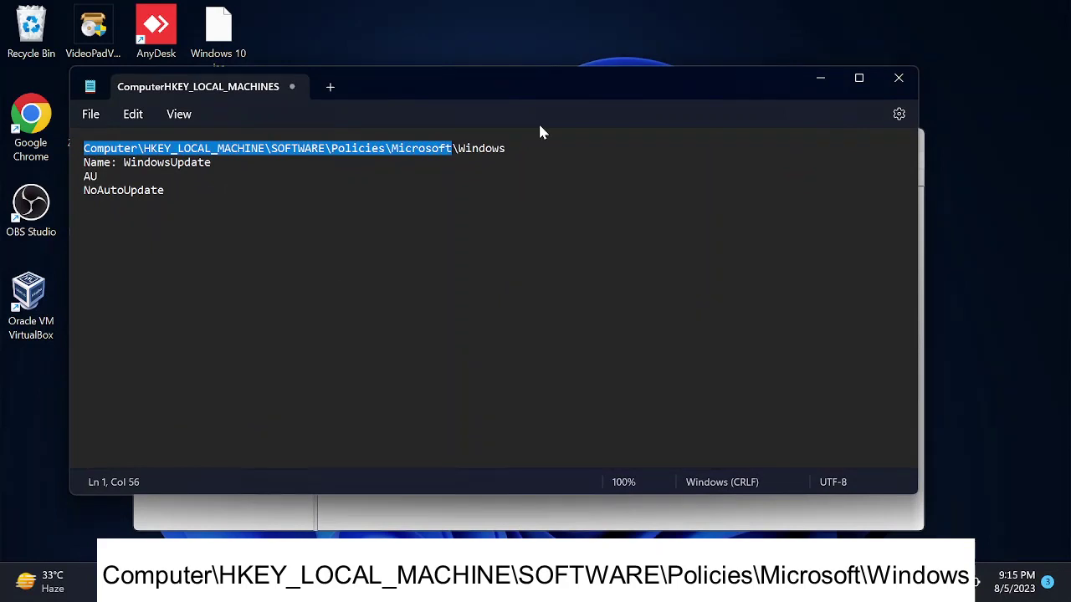
{"action": "left_click", "coordinate": [822, 82]}
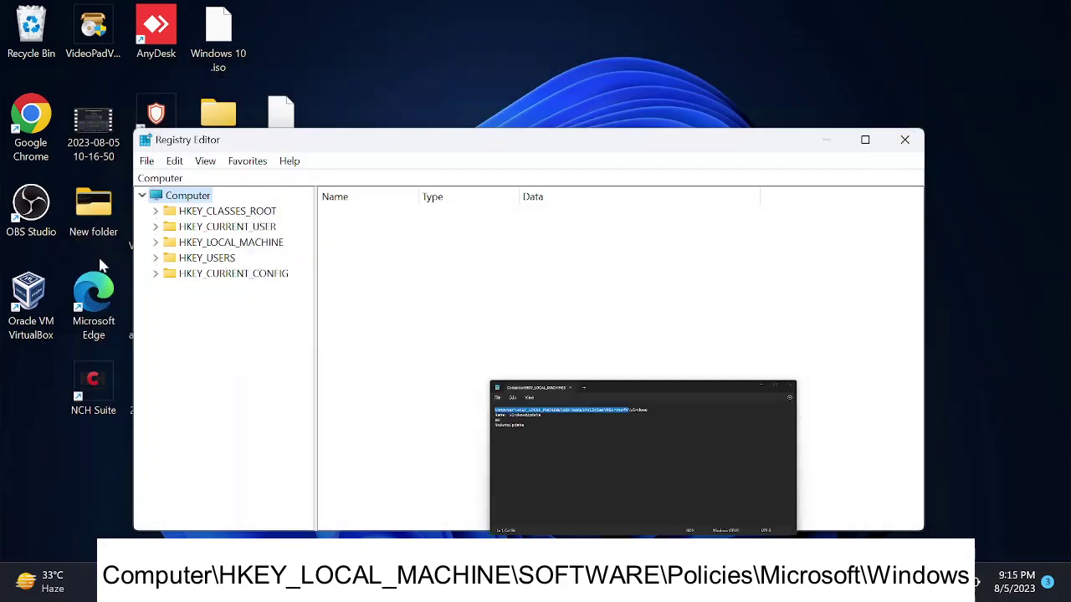
Expand HKEY_LOCAL_MACHINE and its SOFTWARE key, and maximize the Registry Editor to find the Policies key
{"action": "double_click", "coordinate": [204, 244]}
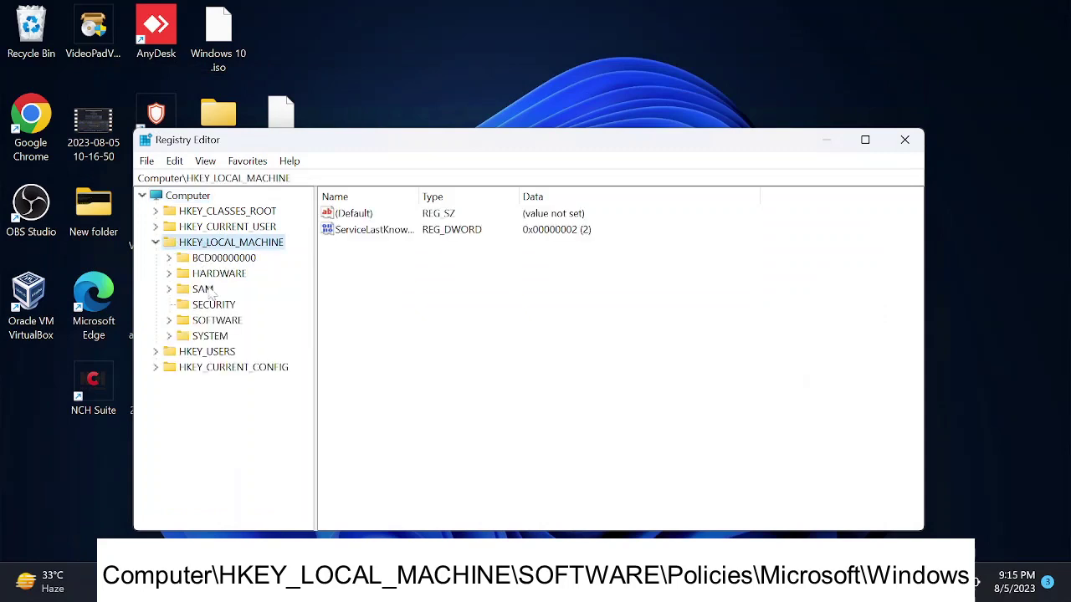
{"action": "double_click", "coordinate": [205, 321]}
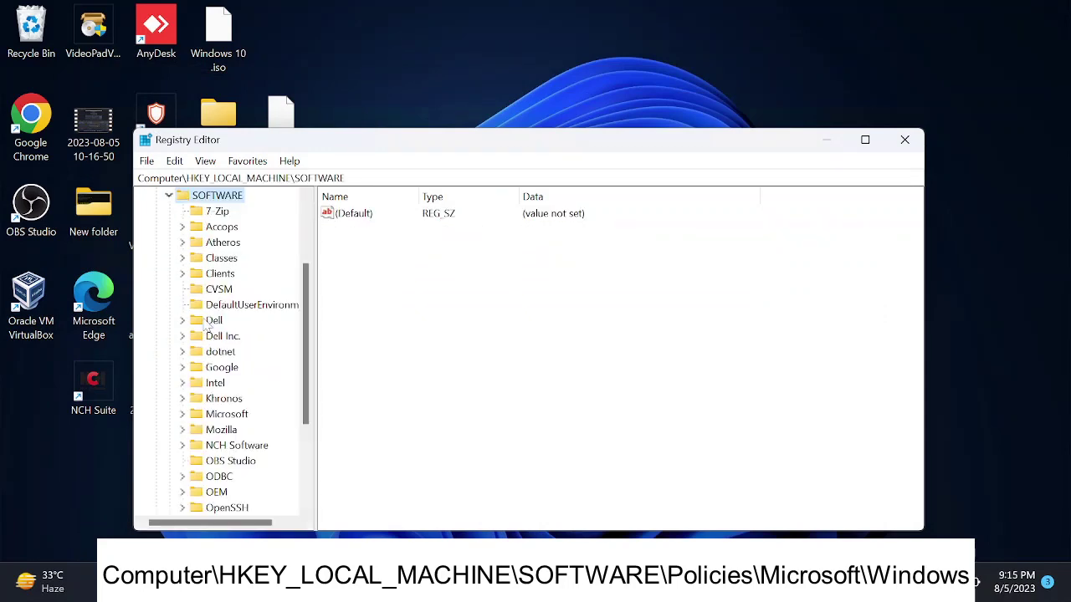
{"action": "left_click_drag", "start_coordinate": [468, 149], "coordinate": [452, 113]}
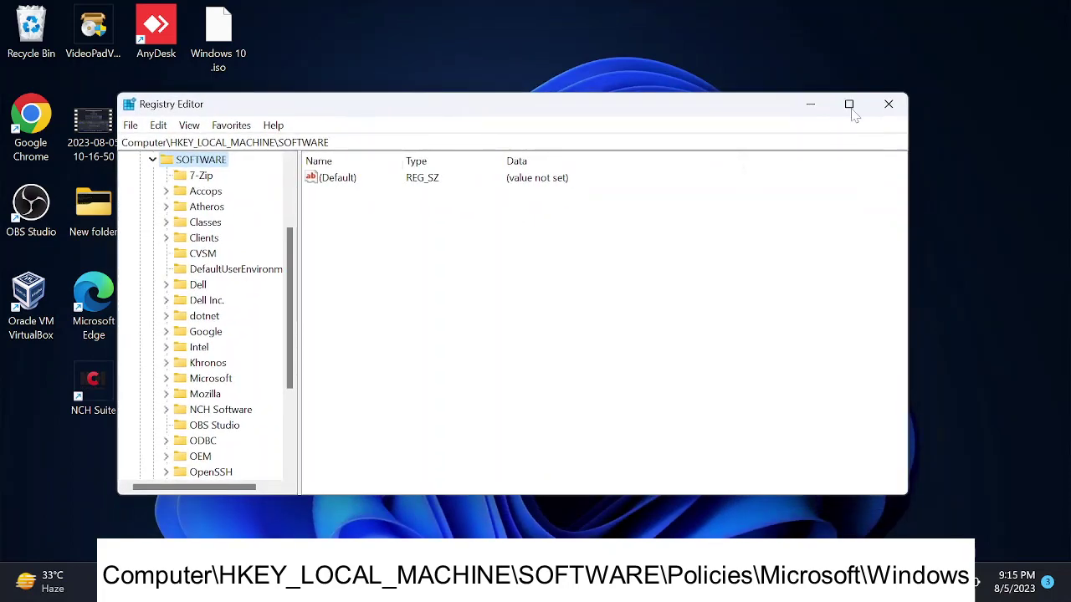
{"action": "left_click", "coordinate": [849, 104]}
{"action": "scroll", "coordinate": [91, 134], "scroll_direction": "up", "scroll_amount": 1}
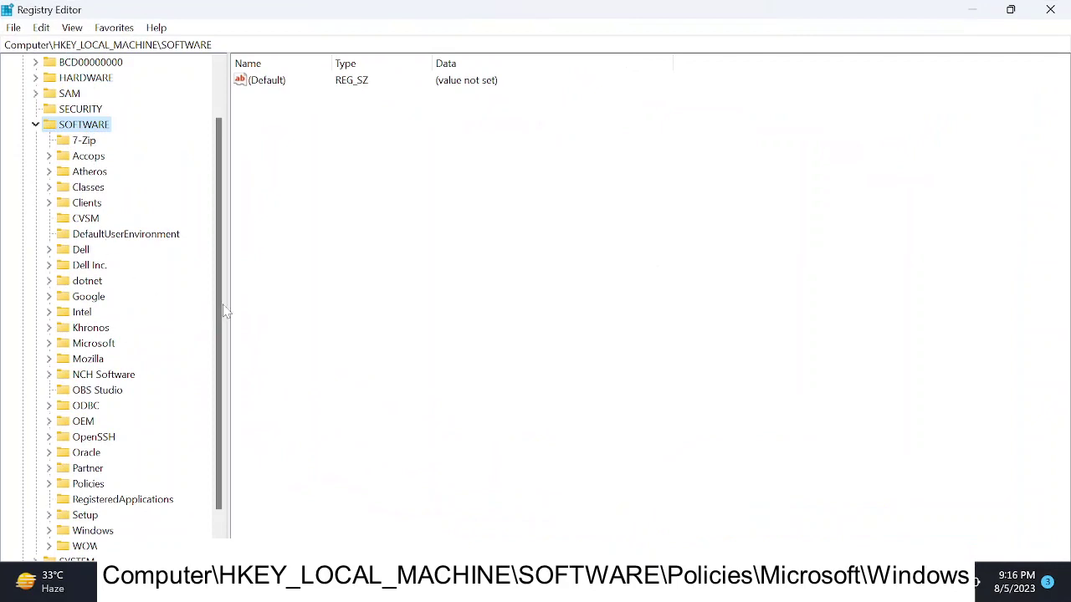
{"action": "left_click_drag", "start_coordinate": [221, 293], "coordinate": [218, 359]}
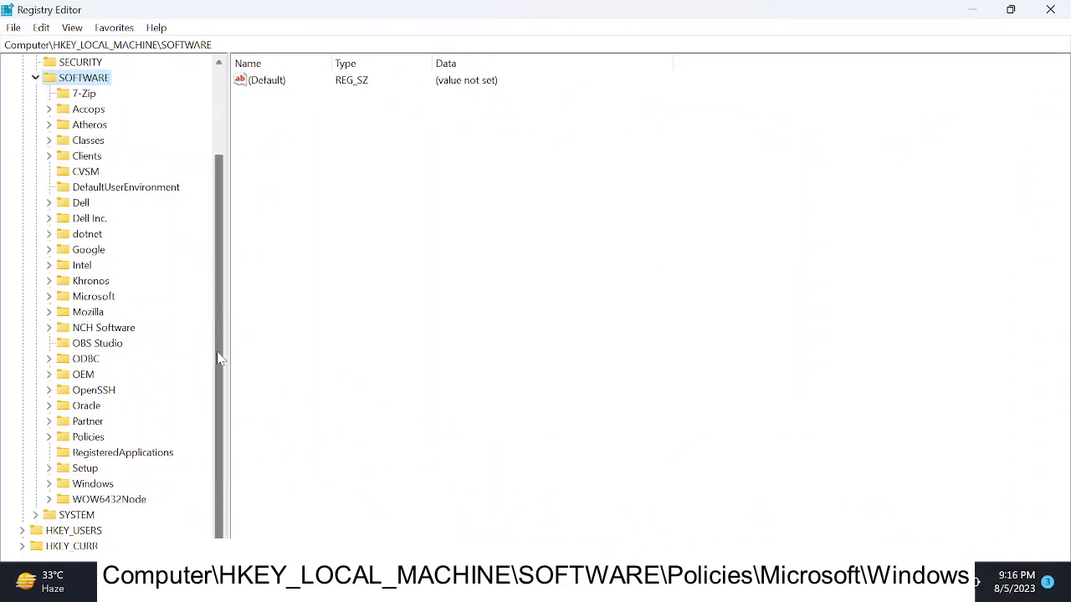
Under SOFTWARE, expand Policies, Microsoft and the Windows key
{"action": "double_click", "coordinate": [69, 442]}
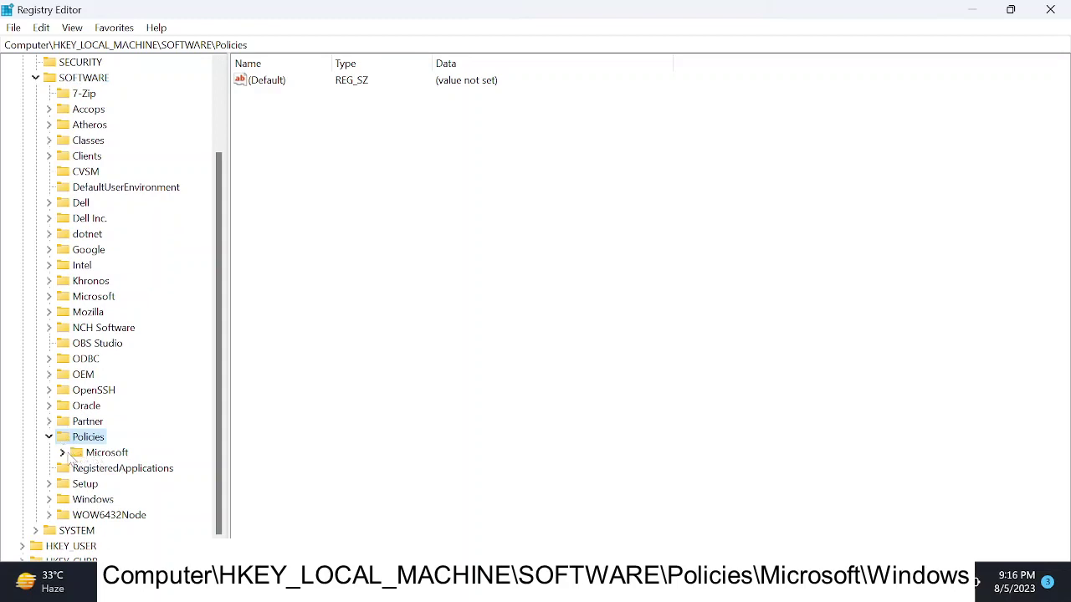
{"action": "double_click", "coordinate": [92, 455]}
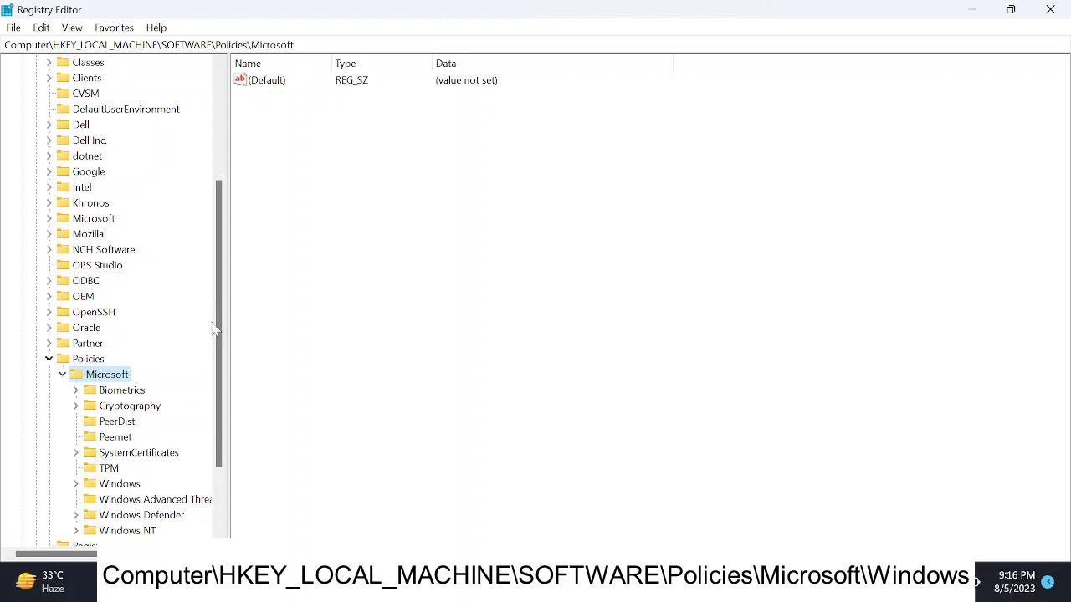
{"action": "scroll", "coordinate": [167, 385], "scroll_direction": "down", "scroll_amount": 3}
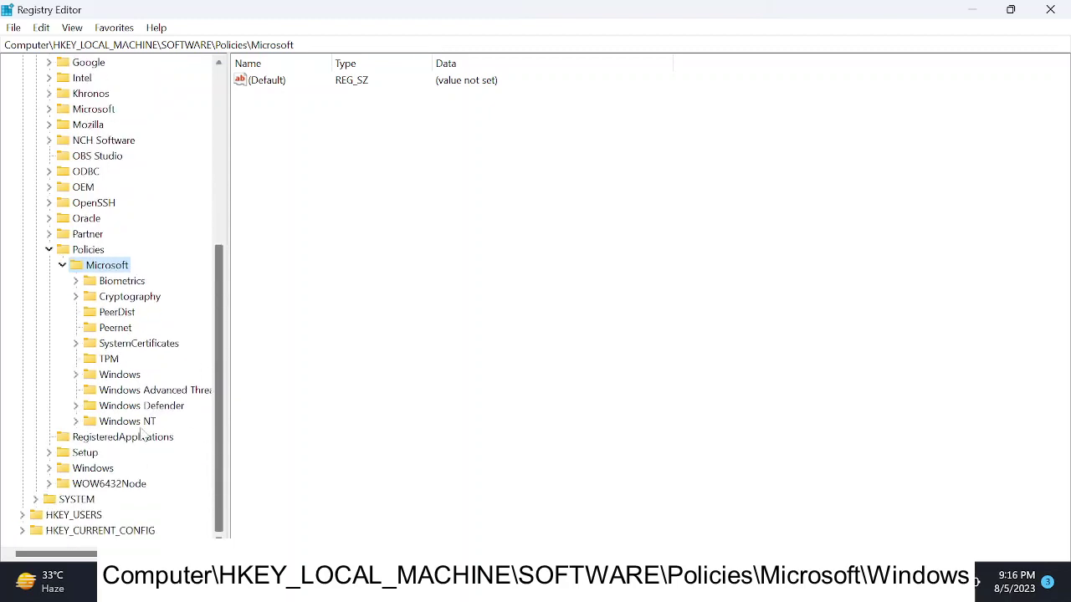
{"action": "double_click", "coordinate": [117, 377]}
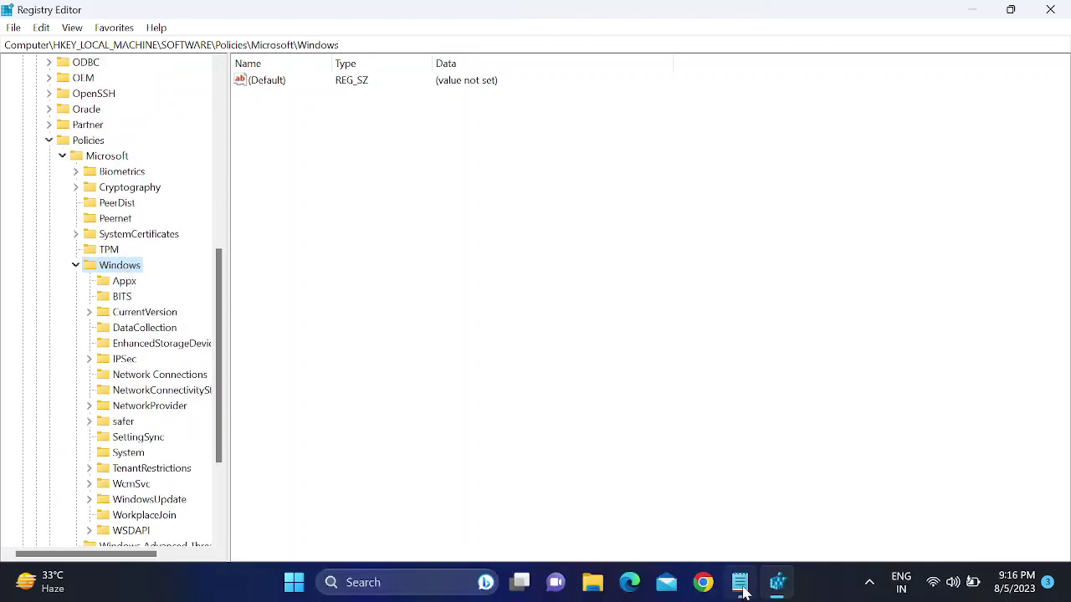
Check the key name in the Notepad notes and name the new key under Policies\Microsoft\Windows WindowsUpdate
{"action": "left_click", "coordinate": [739, 582]}
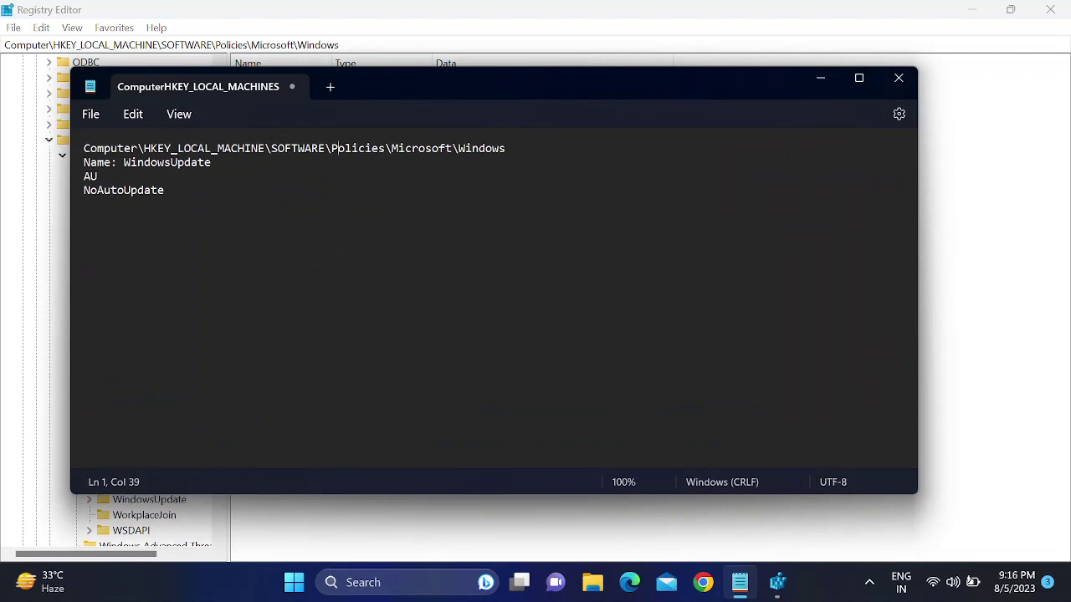
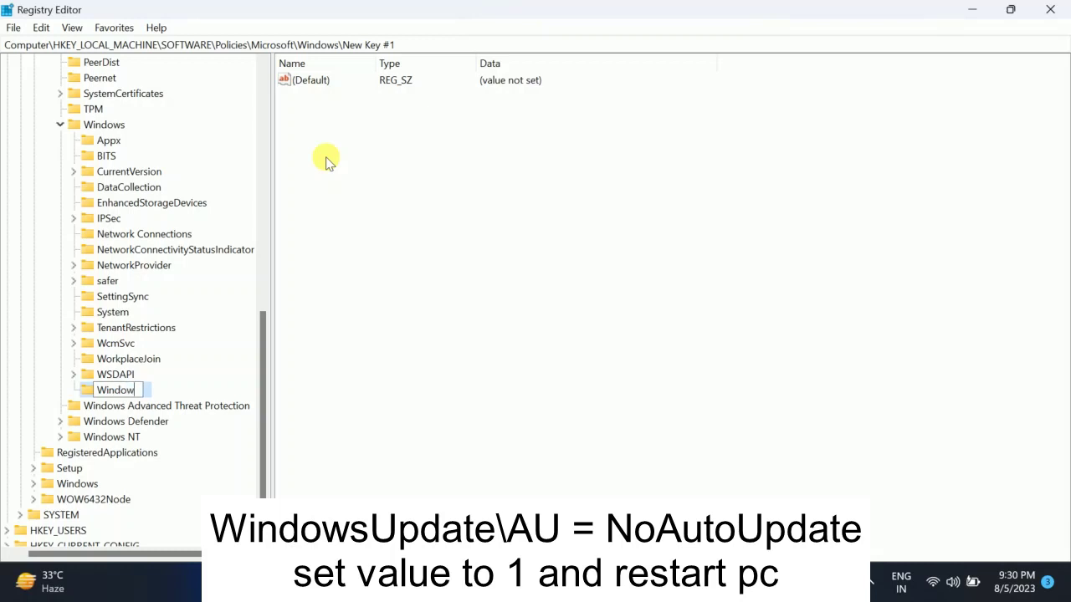
{"action": "type", "text": "Update"}
{"action": "key", "text": "Return"}
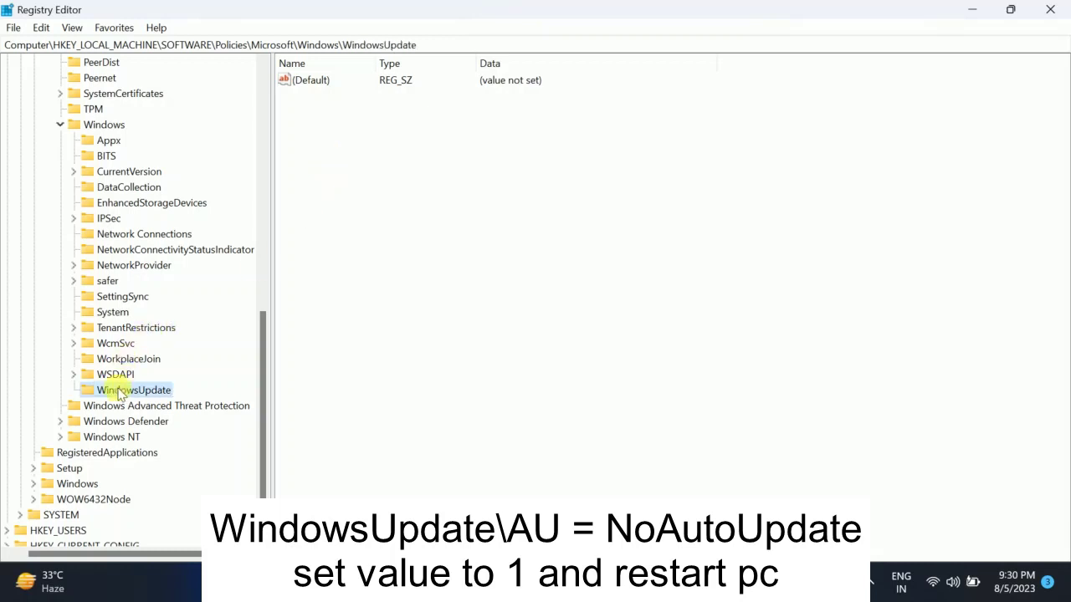
Create a new key named AU under the WindowsUpdate key
{"action": "right_click", "coordinate": [147, 392]}
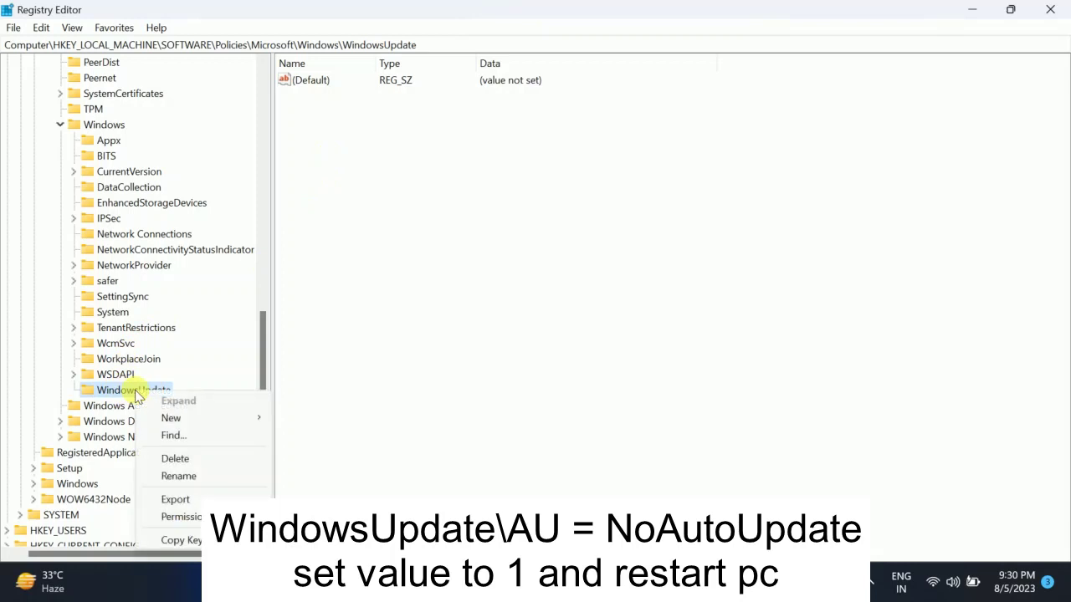
{"action": "mouse_move", "coordinate": [216, 421]}
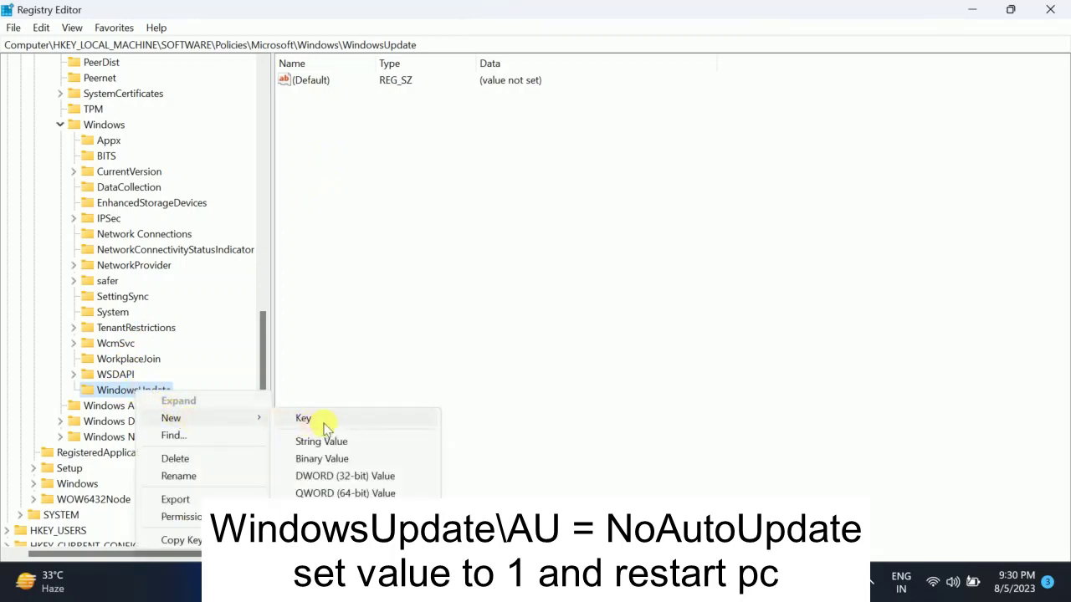
{"action": "left_click", "coordinate": [323, 423]}
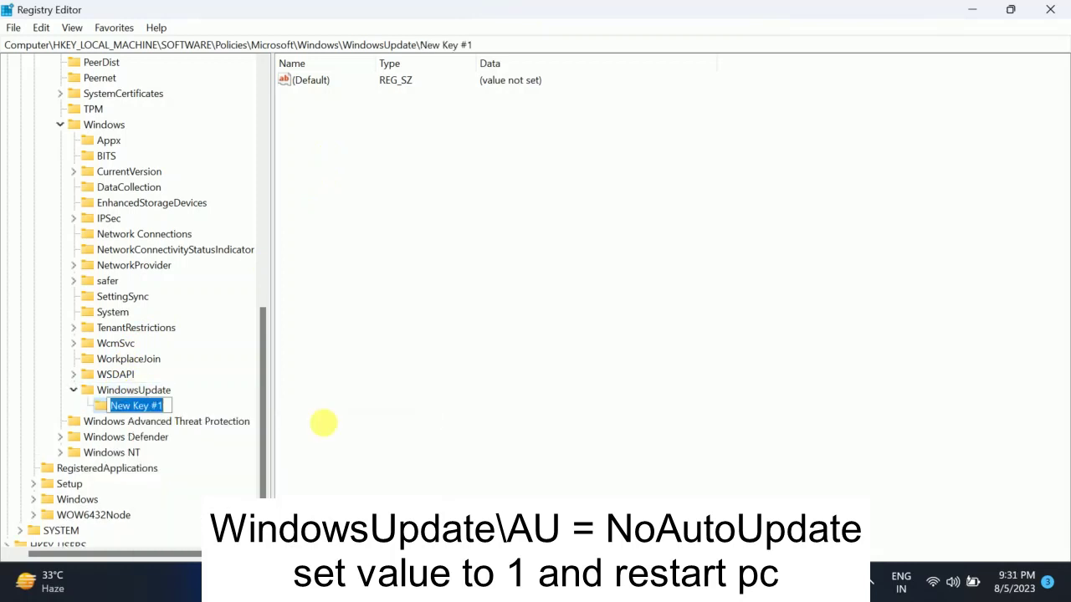
{"action": "type", "text": "AU"}
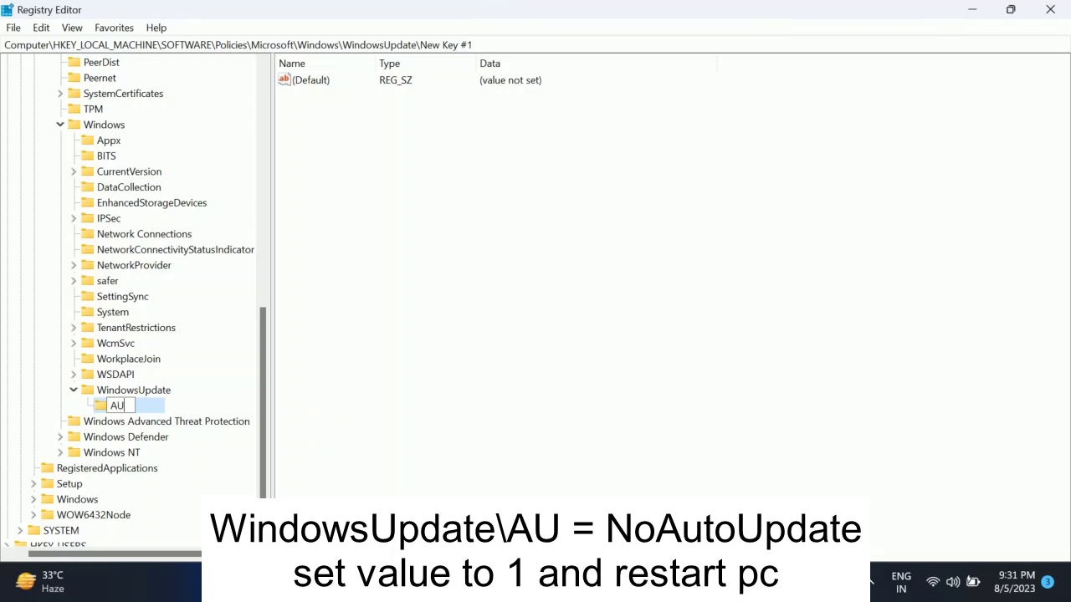
{"action": "key", "text": "Return"}
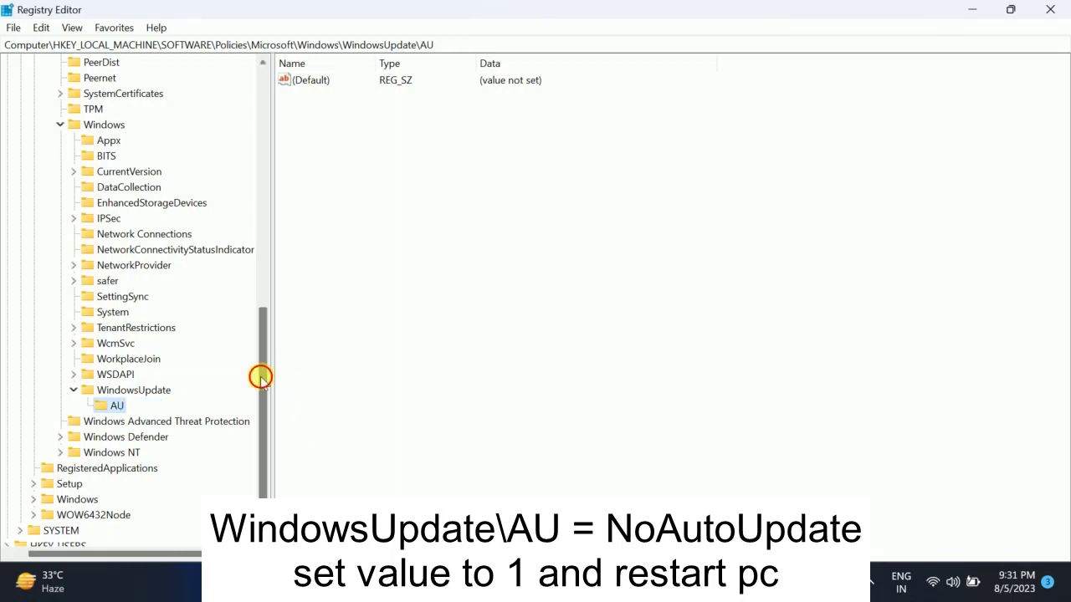
Add a DWORD (32-bit) value named NoAutoUpdate to the AU key and check its name against the Notepad notes
{"action": "left_click_drag", "start_coordinate": [263, 376], "coordinate": [251, 445]}
{"action": "left_click", "coordinate": [134, 359]}
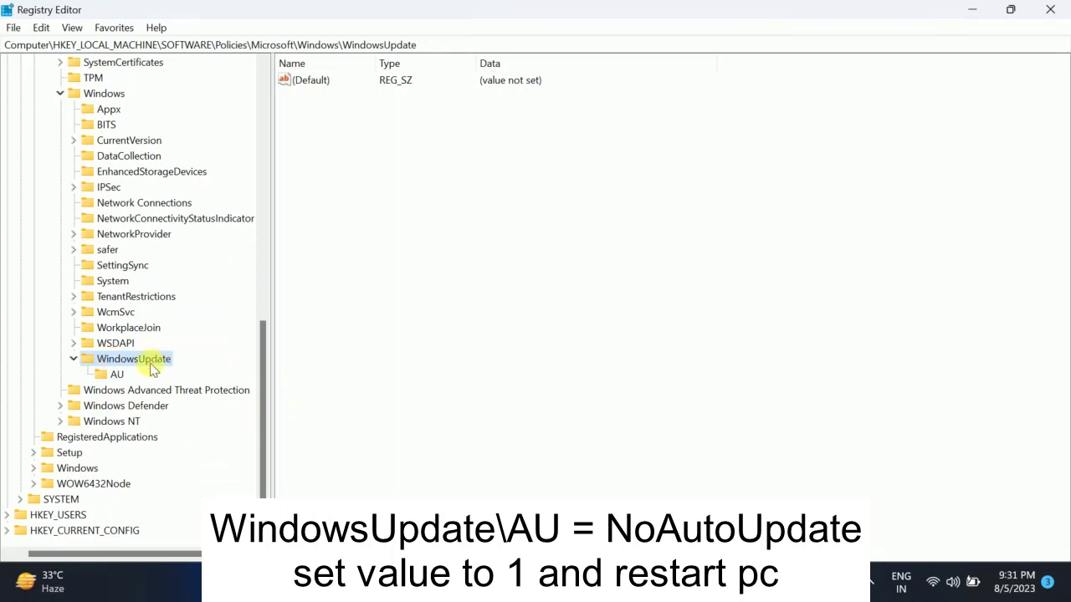
{"action": "left_click", "coordinate": [109, 375]}
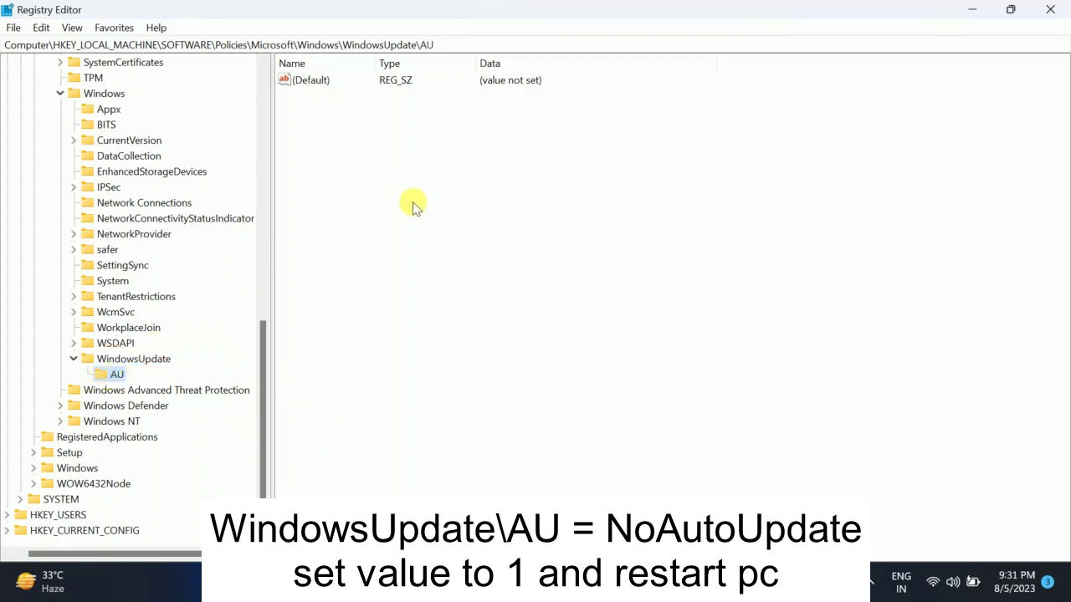
{"action": "right_click", "coordinate": [443, 154]}
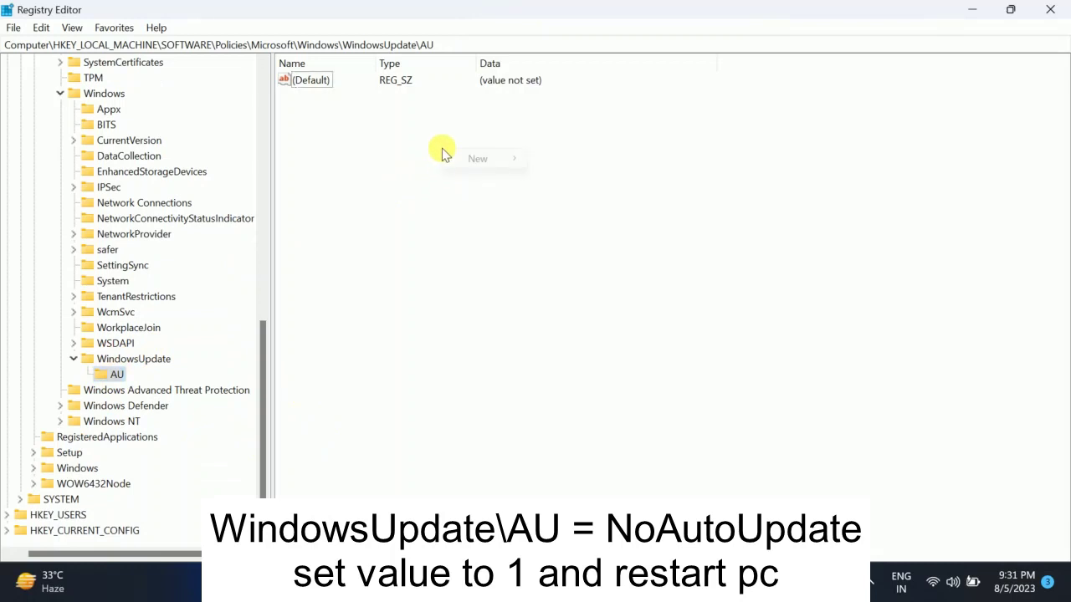
{"action": "mouse_move", "coordinate": [490, 160]}
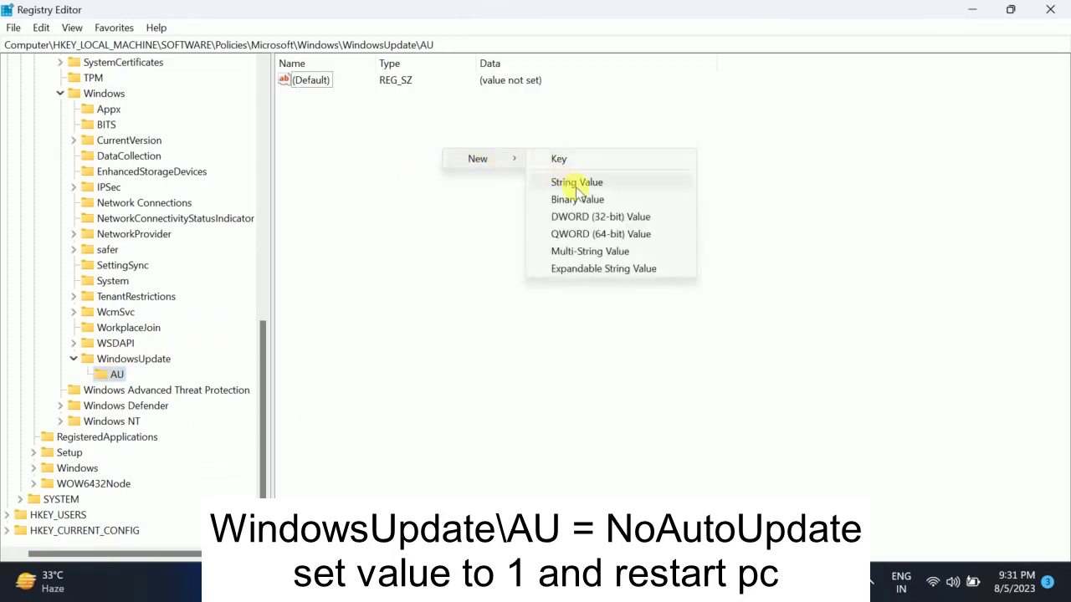
{"action": "left_click", "coordinate": [615, 217]}
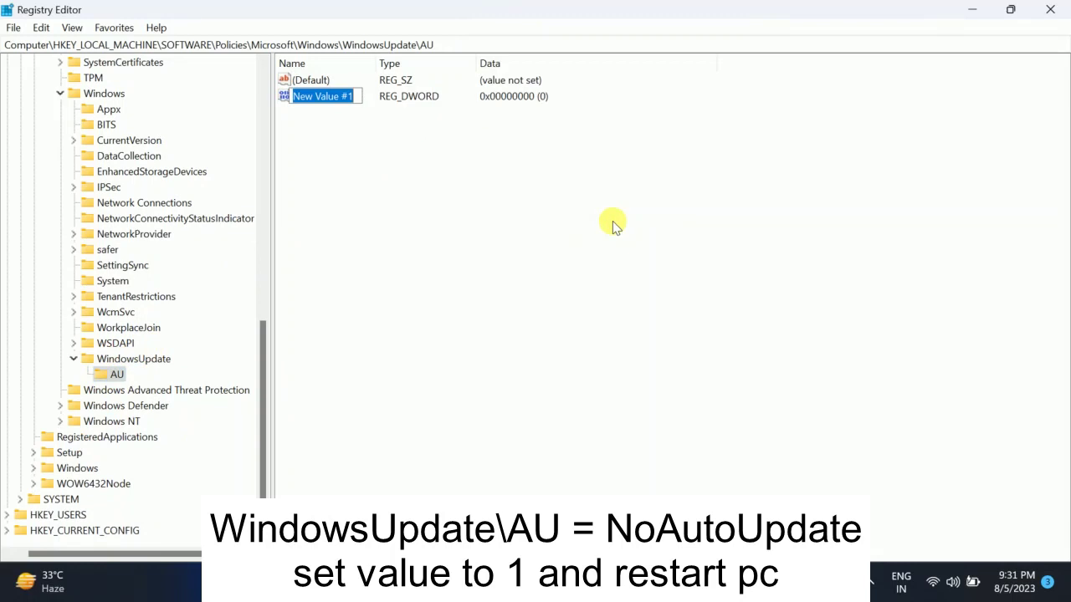
{"action": "type", "text": "No"}
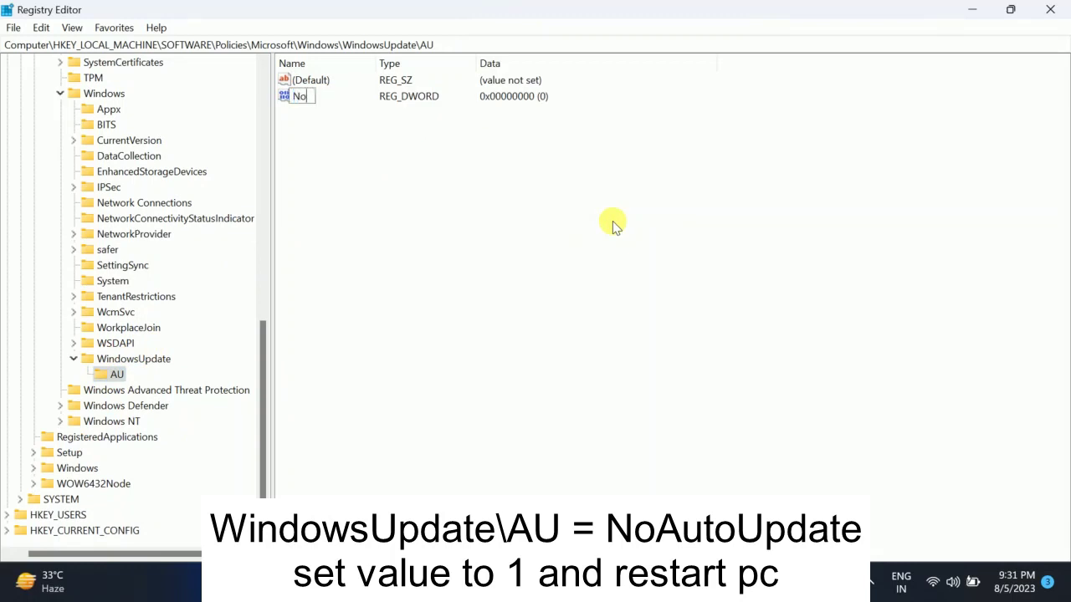
{"action": "type", "text": "AutoUpdate"}
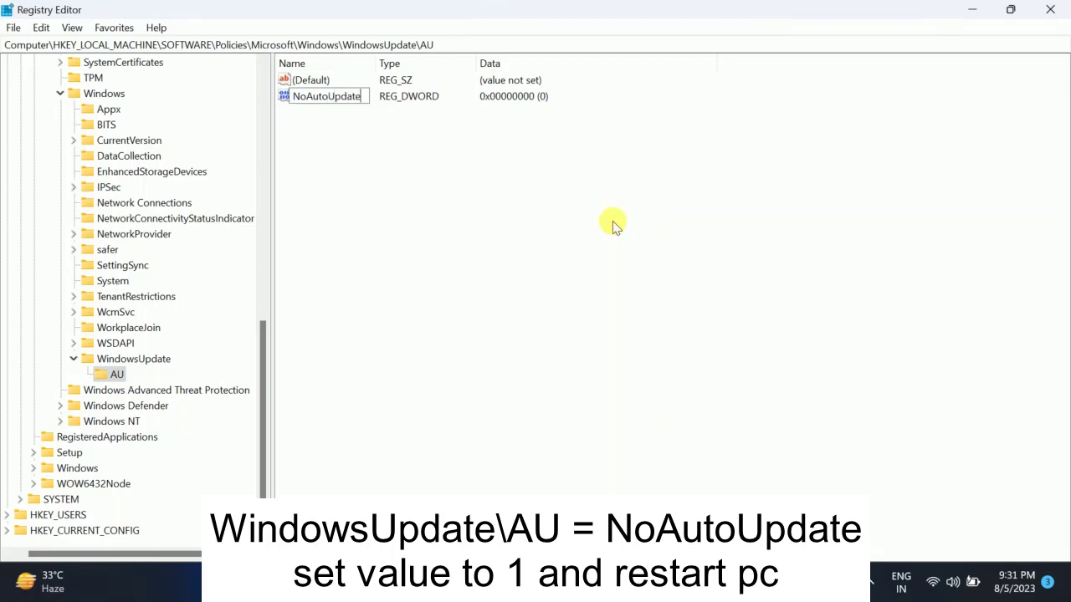
{"action": "left_click", "coordinate": [753, 586]}
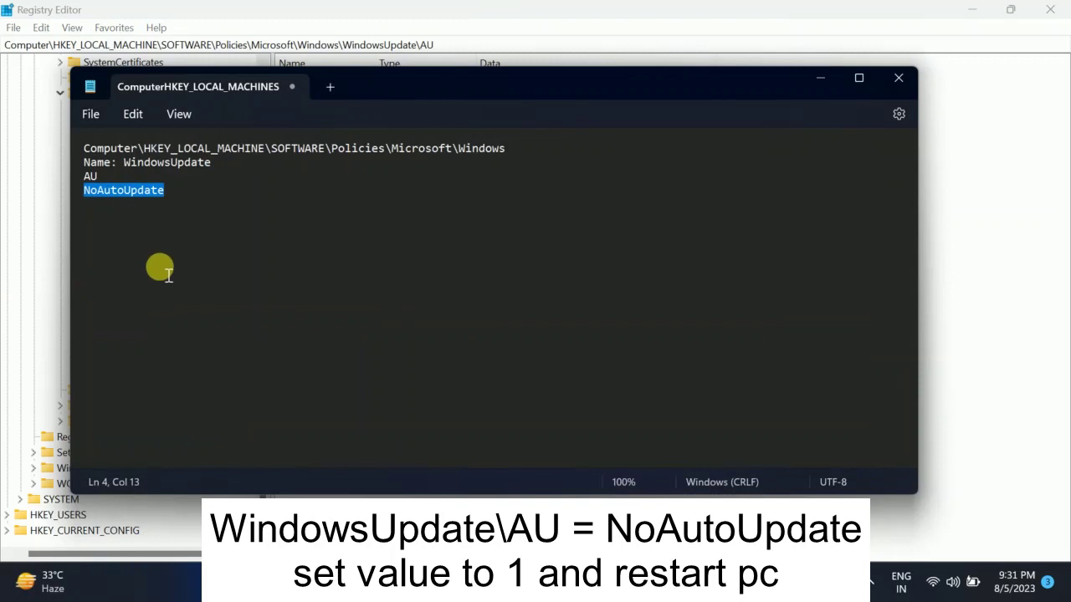
{"action": "left_click", "coordinate": [820, 79]}
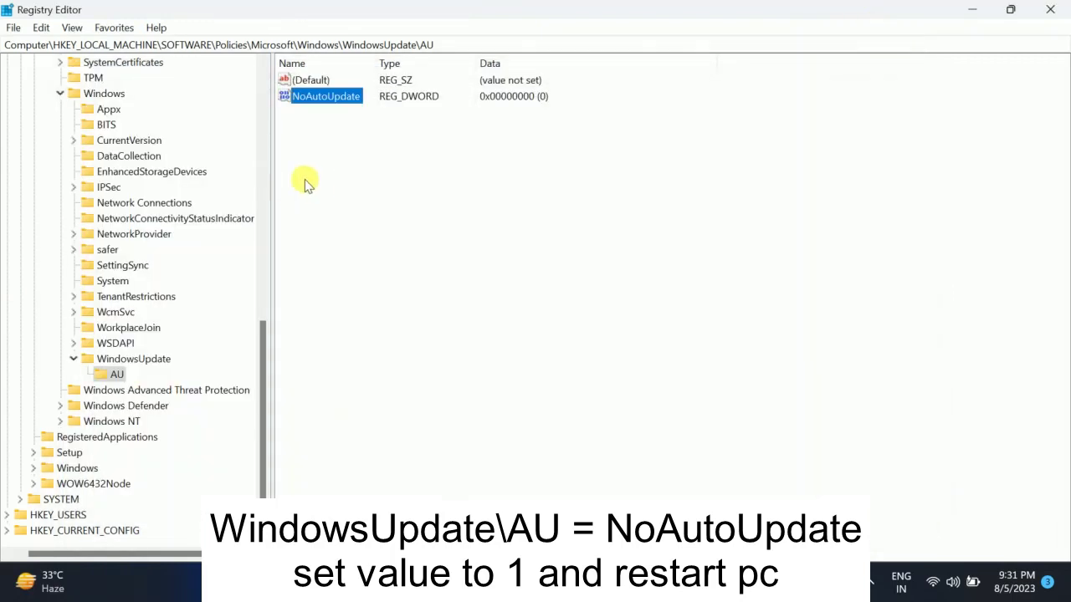
{"action": "left_click", "coordinate": [317, 174]}
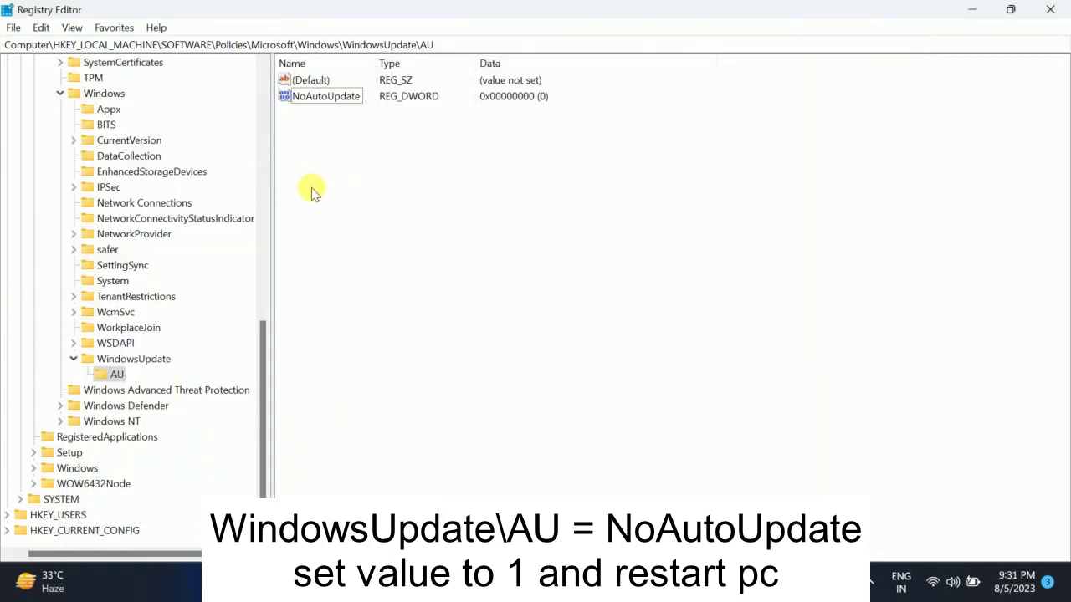
Set the value data of NoAutoUpdate to 1 with the hexadecimal base
{"action": "double_click", "coordinate": [323, 99]}
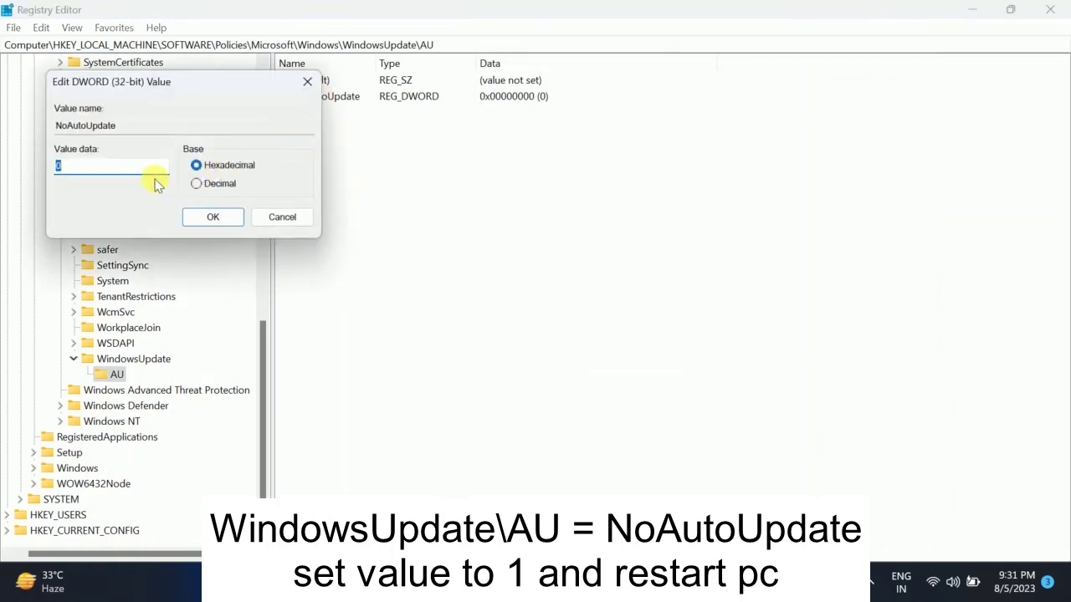
{"action": "type", "text": "1"}
{"action": "left_click", "coordinate": [209, 219]}
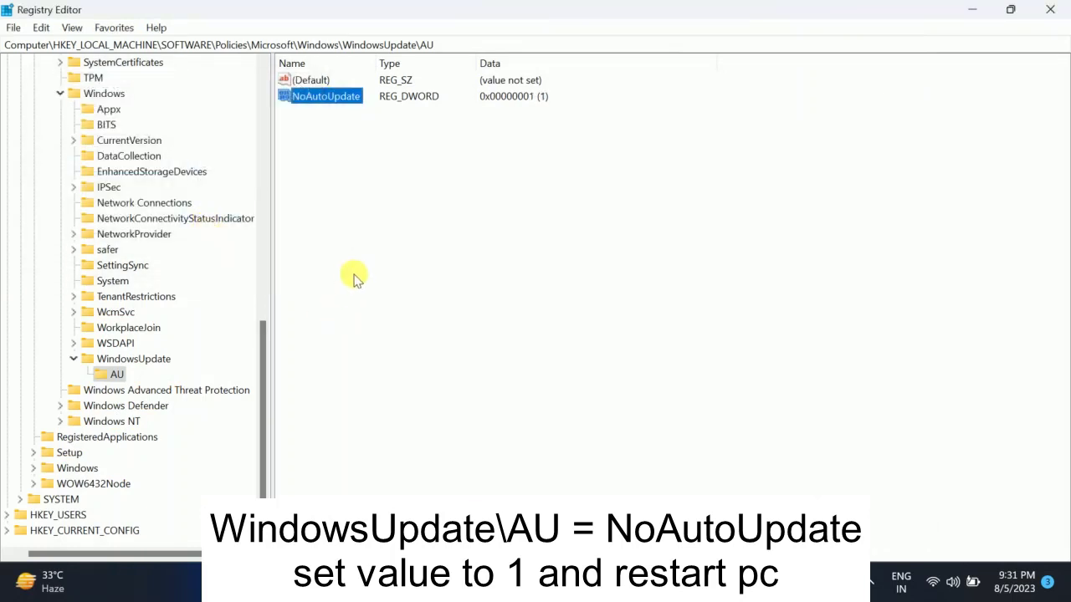
Review the WindowsUpdate and AU keys, and delete the NoAutoUpdate value from AU
{"action": "left_click", "coordinate": [126, 361]}
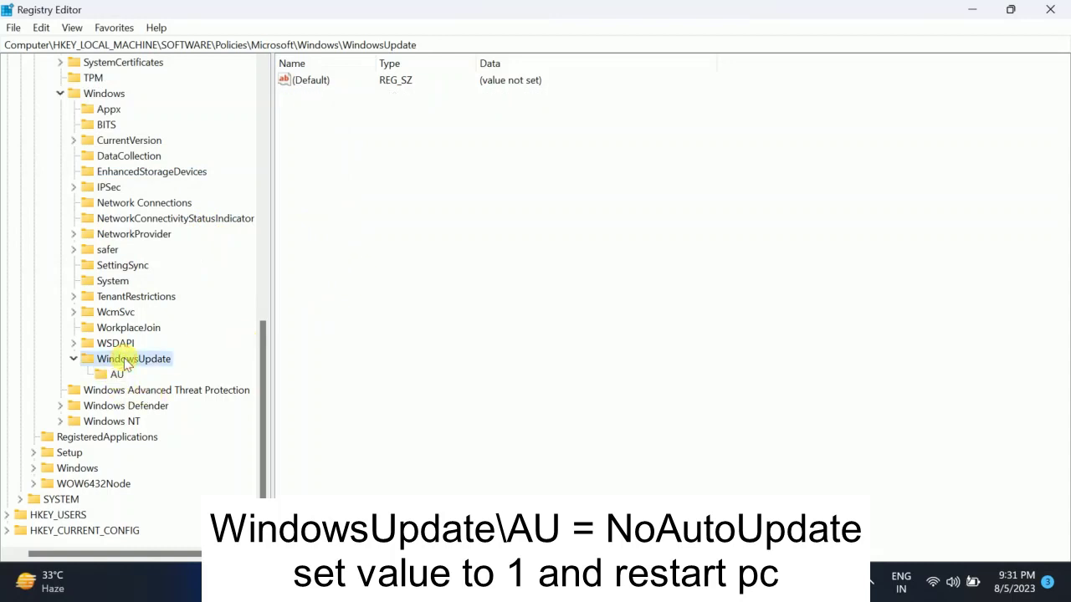
{"action": "left_click", "coordinate": [116, 375]}
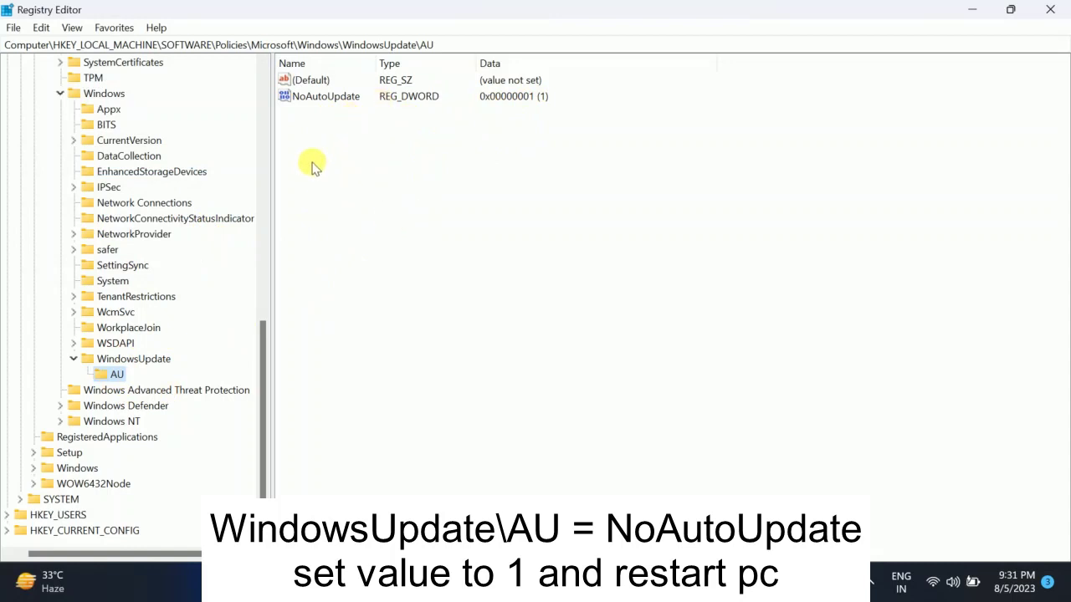
{"action": "left_click", "coordinate": [335, 101]}
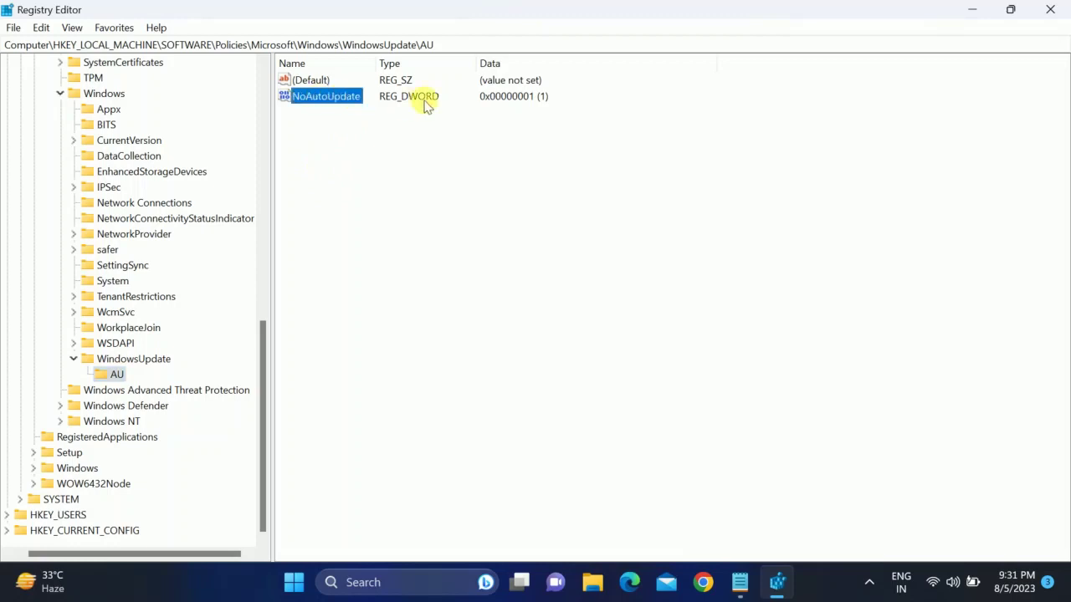
{"action": "right_click", "coordinate": [343, 103]}
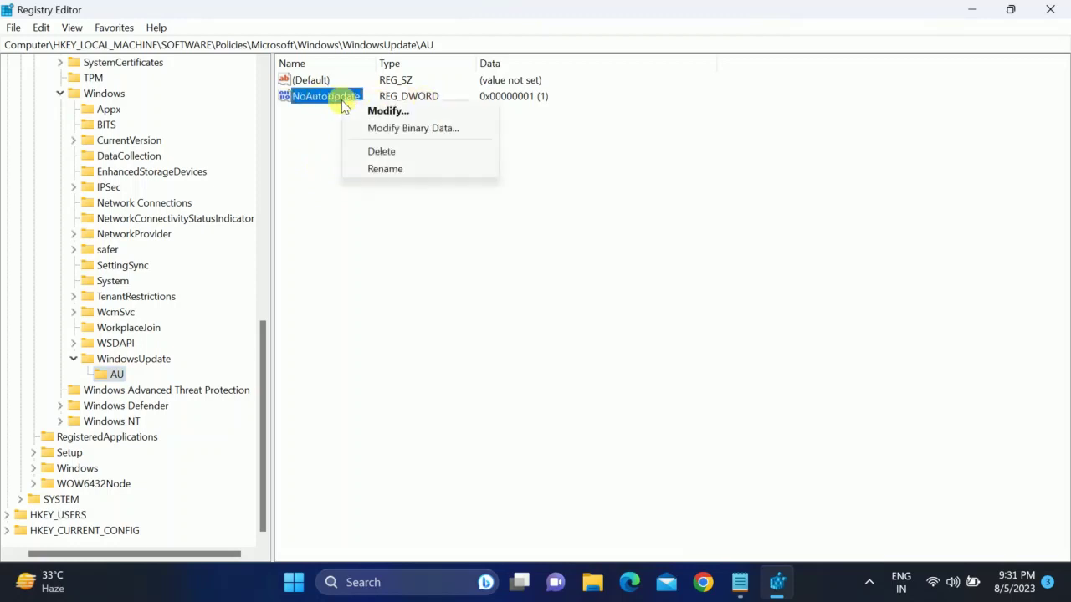
{"action": "left_click", "coordinate": [383, 152]}
{"action": "left_click", "coordinate": [657, 294]}
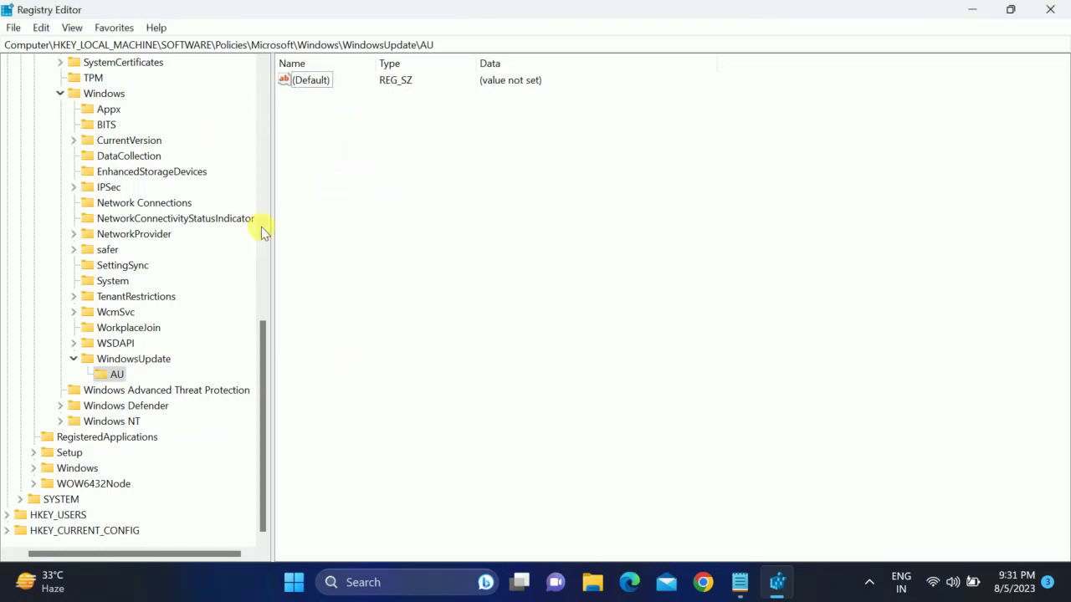